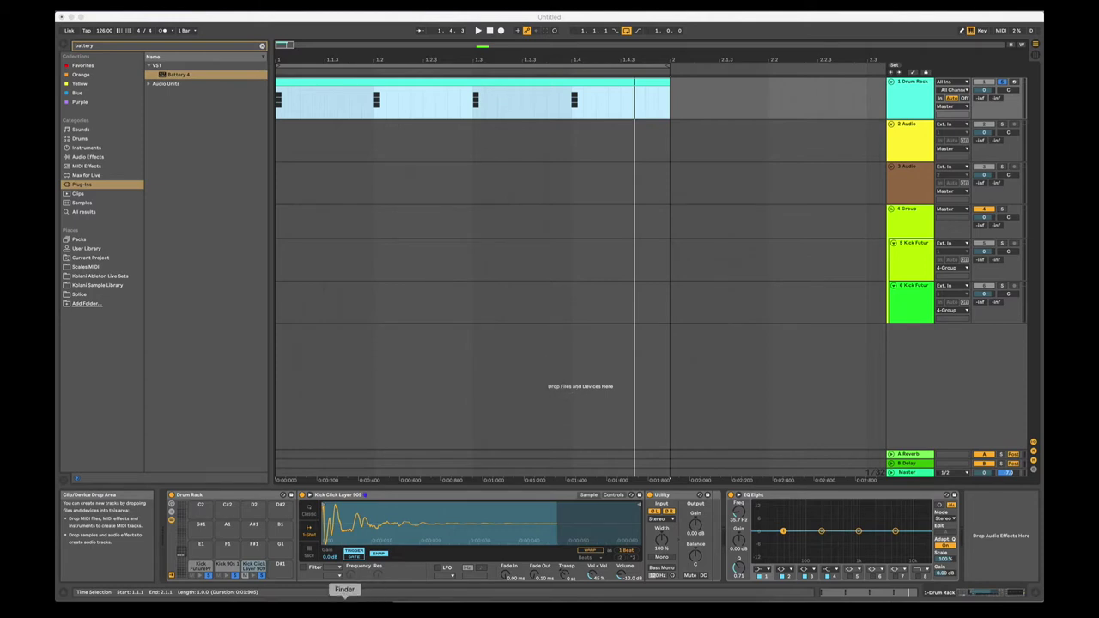
# Solo and play the Kick FutureProof pad, select it, and expand the EQ Eight frequency display
pyautogui.click(262, 577)
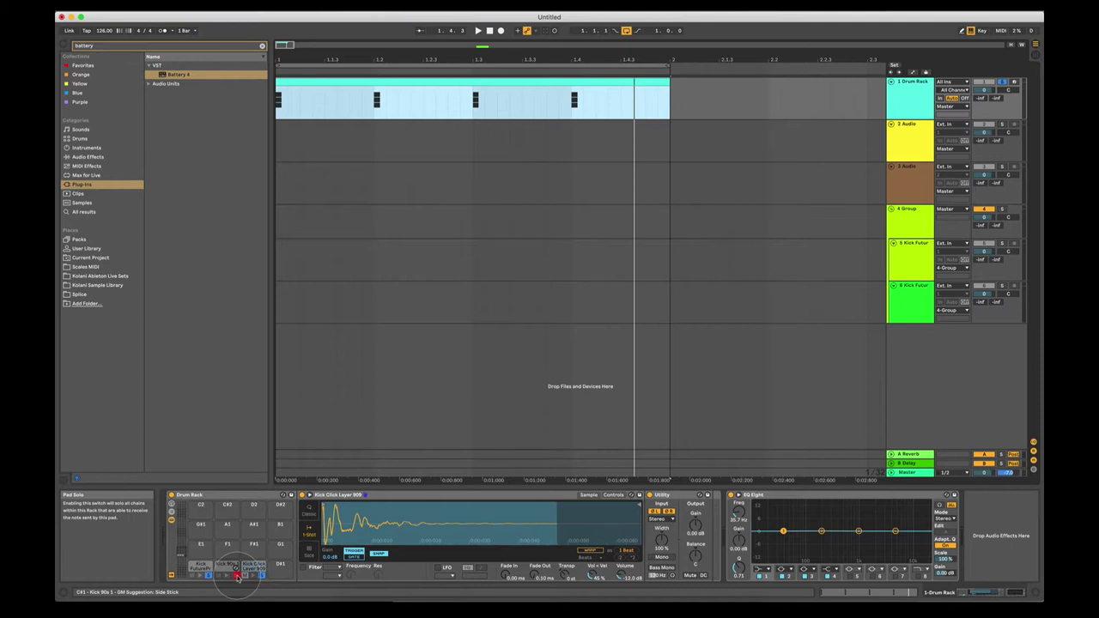
pyautogui.click(206, 576)
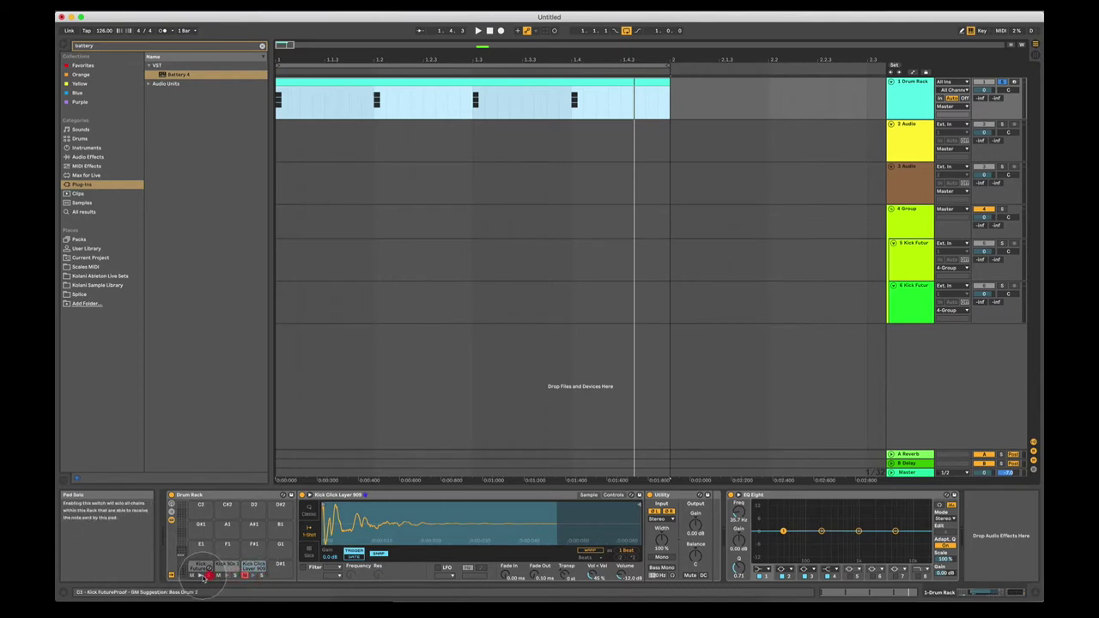
pyautogui.press('space')
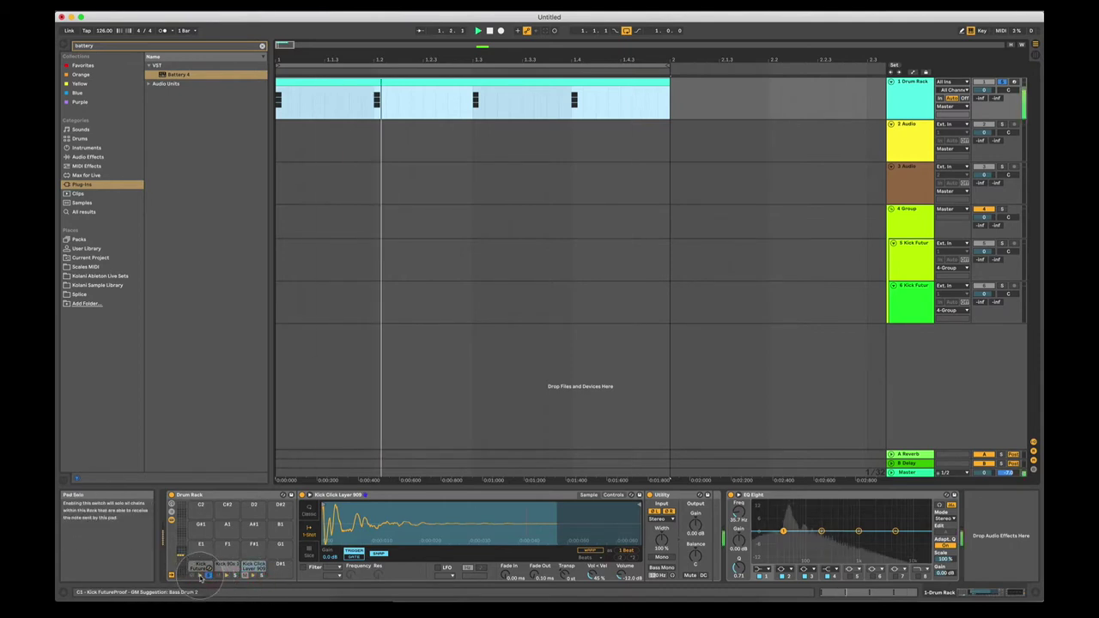
pyautogui.click(200, 571)
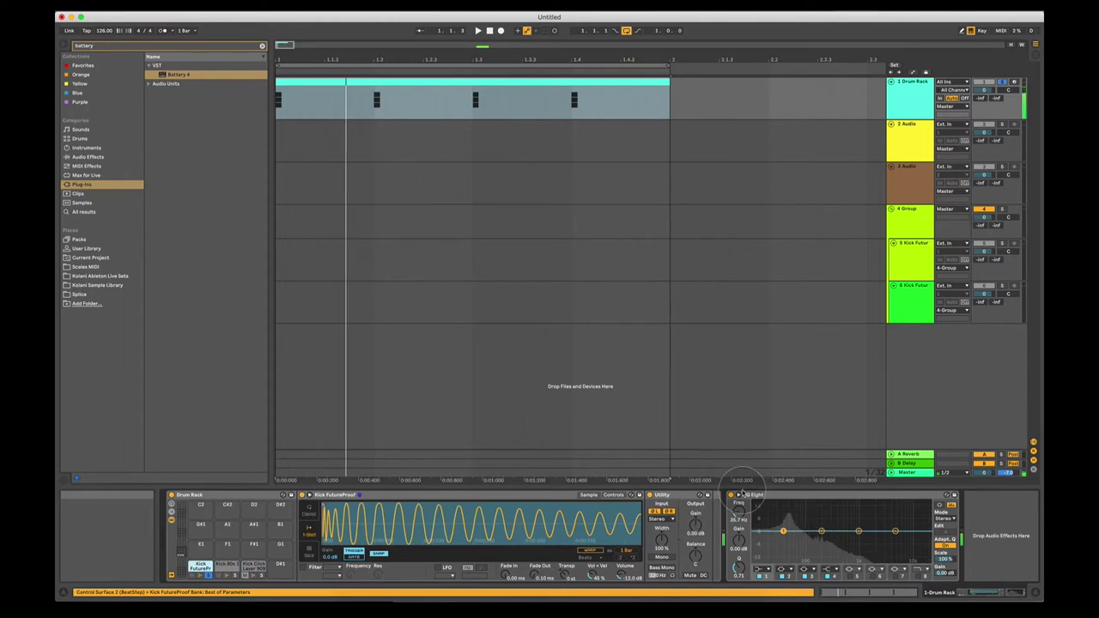
pyautogui.click(739, 495)
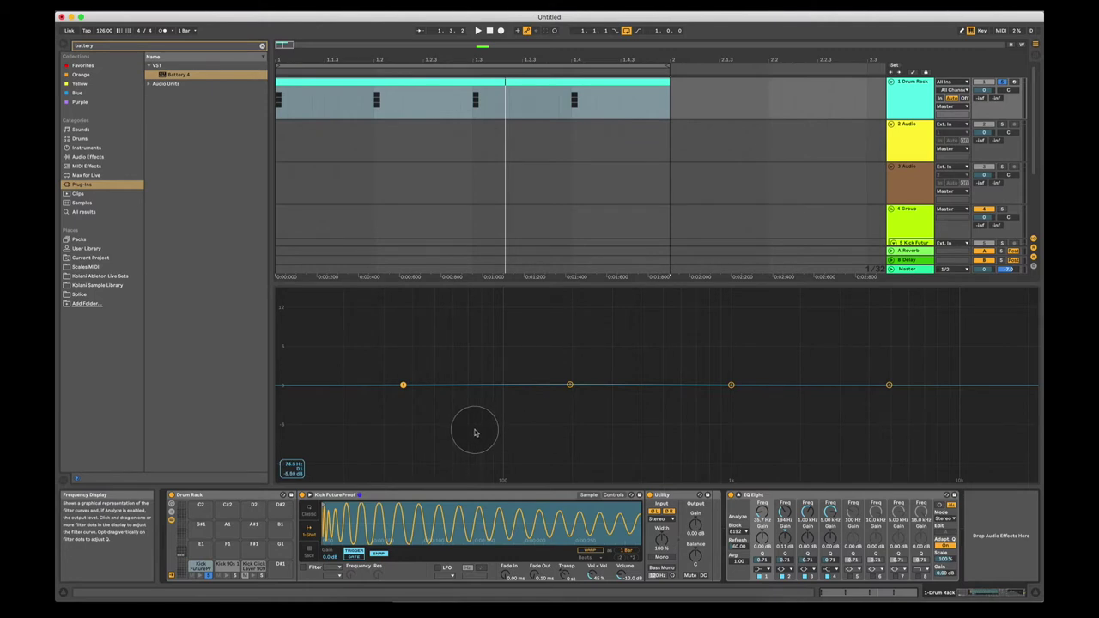
# Try a second EQ Eight after the Utility on Kick FutureProof, with its band 8 high cut enabled at 22 kHz
pyautogui.click(104, 186)
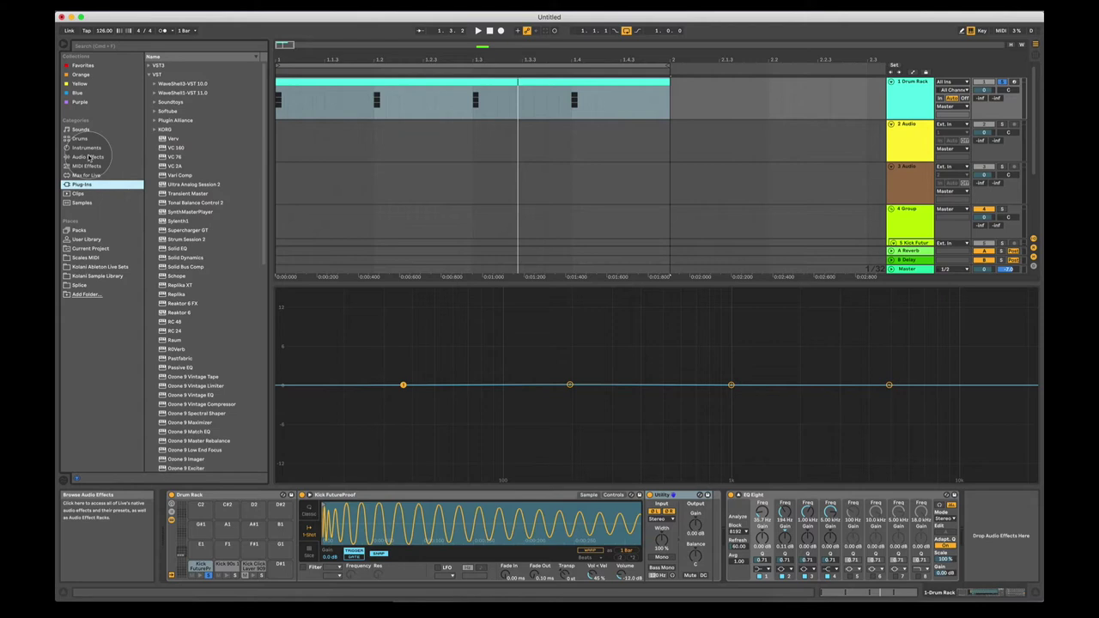
pyautogui.click(89, 157)
pyautogui.click(180, 202)
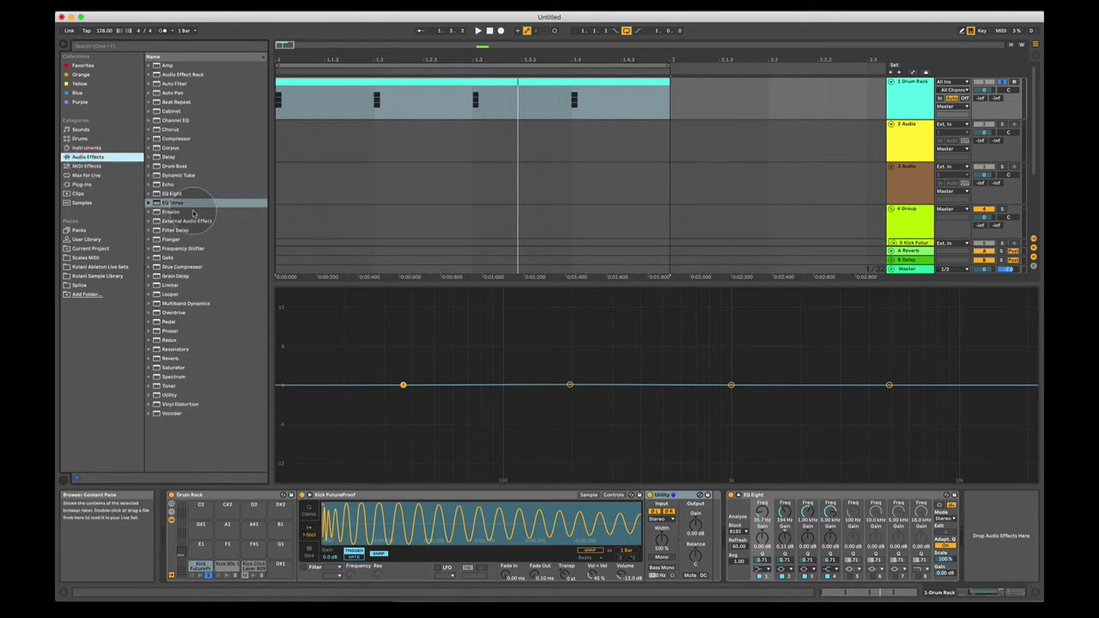
pyautogui.click(172, 194)
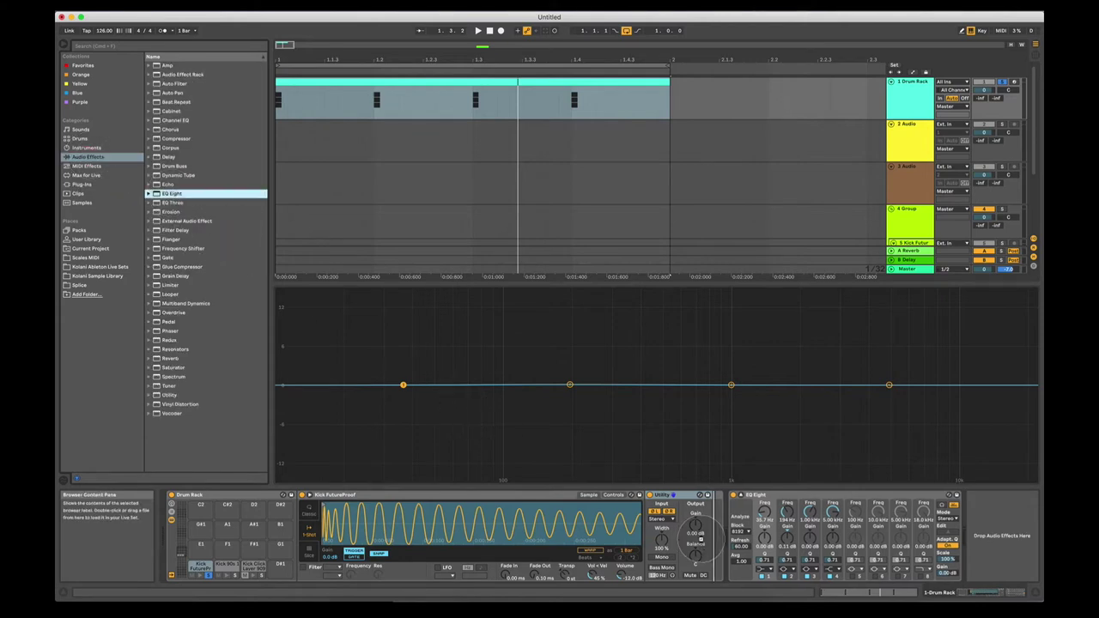
pyautogui.moveTo(700, 539); pyautogui.dragTo(701, 539)
pyautogui.click(904, 577)
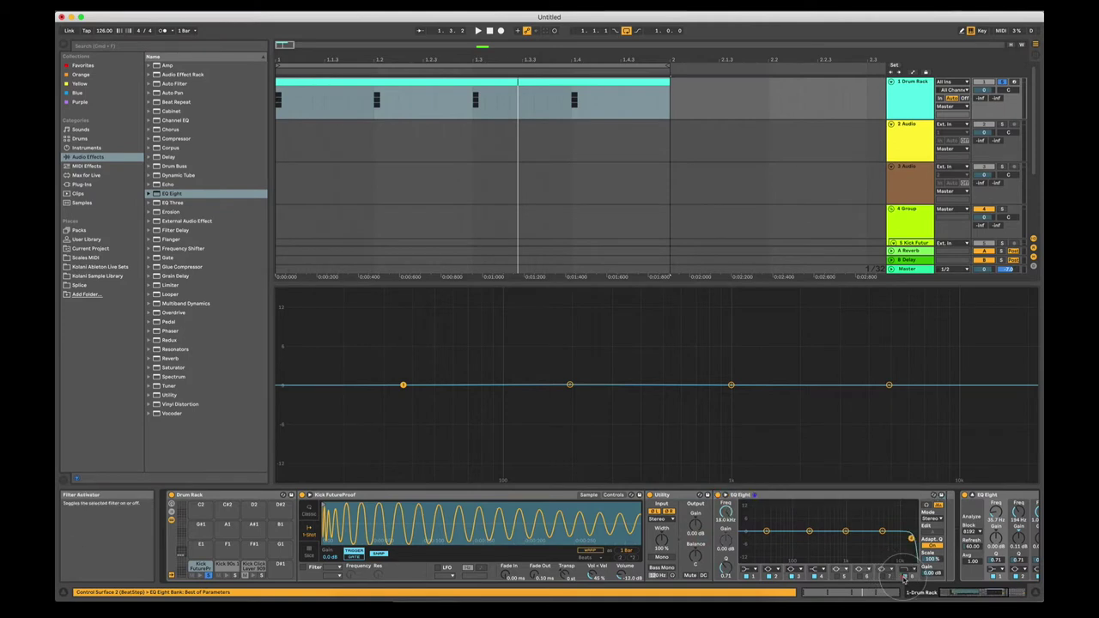
pyautogui.press('space')
pyautogui.moveTo(726, 512)
pyautogui.mouseDown()
pyautogui.moveTo(725, 601)
pyautogui.moveTo(726, 505)
pyautogui.mouseUp()
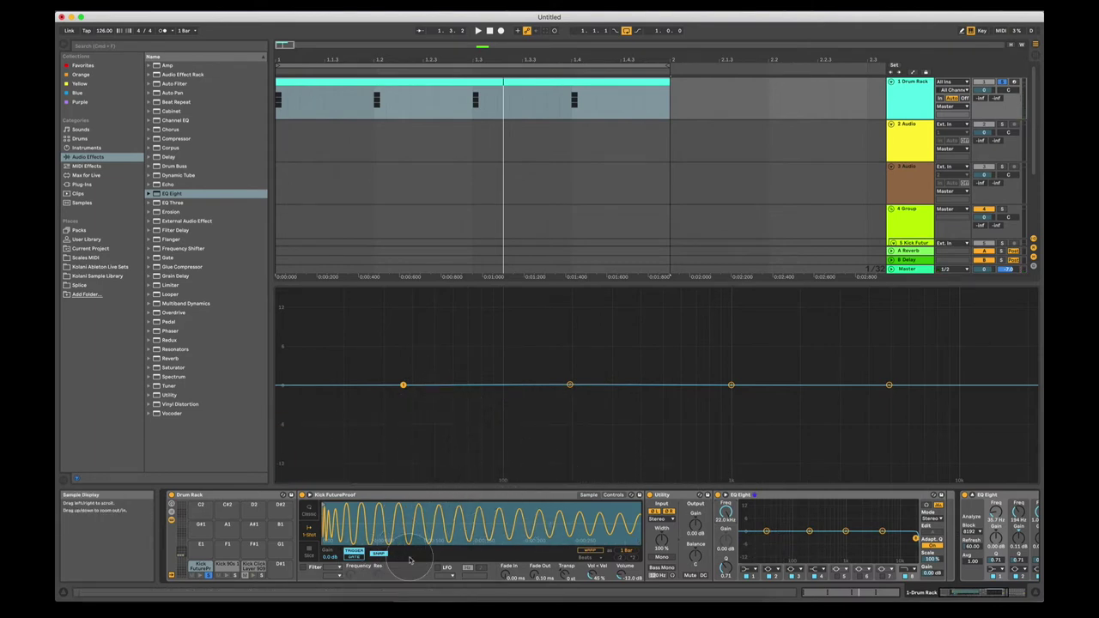
# Enable the low-pass filter in Kick FutureProof's sampler, with a 12 dB slope and the cutoff lowered to about 461 Hz during playback
pyautogui.click(304, 571)
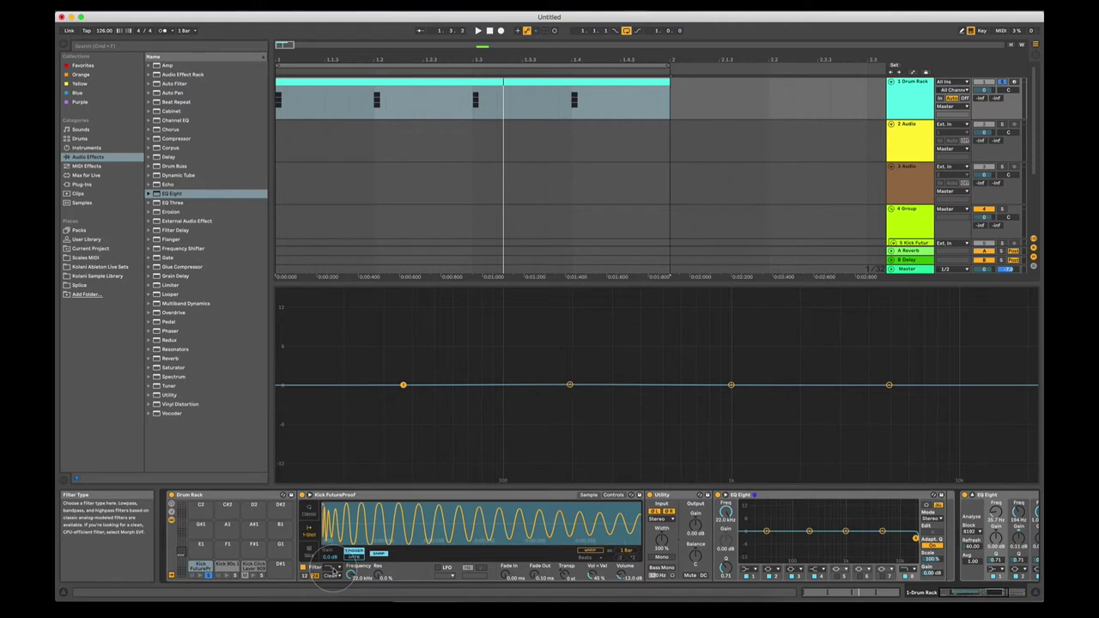
pyautogui.press('space')
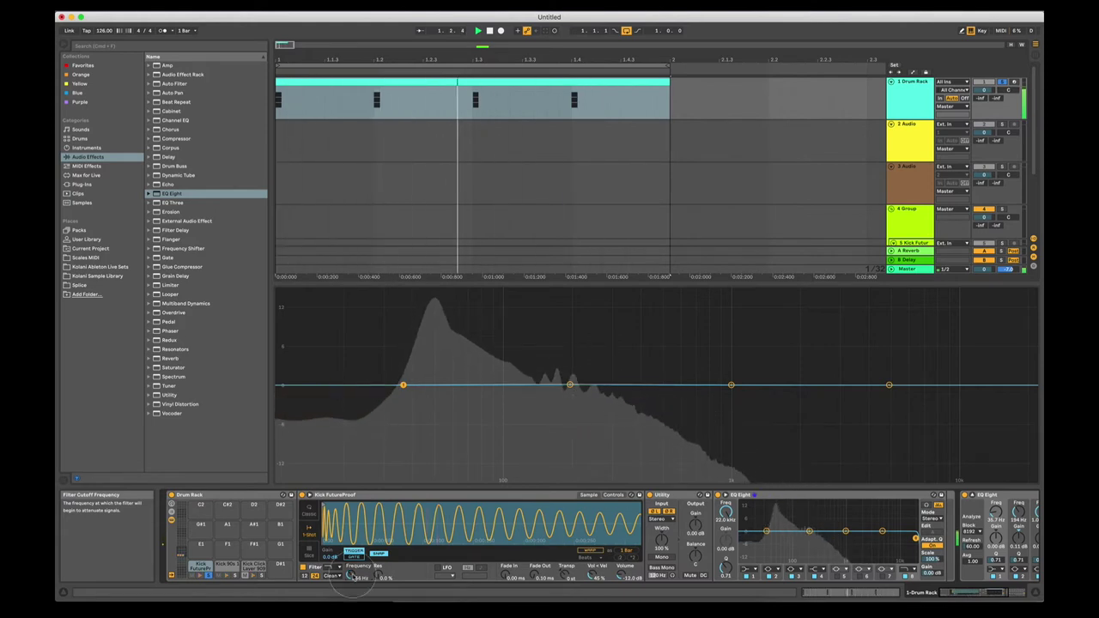
pyautogui.click(304, 576)
pyautogui.moveTo(351, 578); pyautogui.dragTo(351, 582)
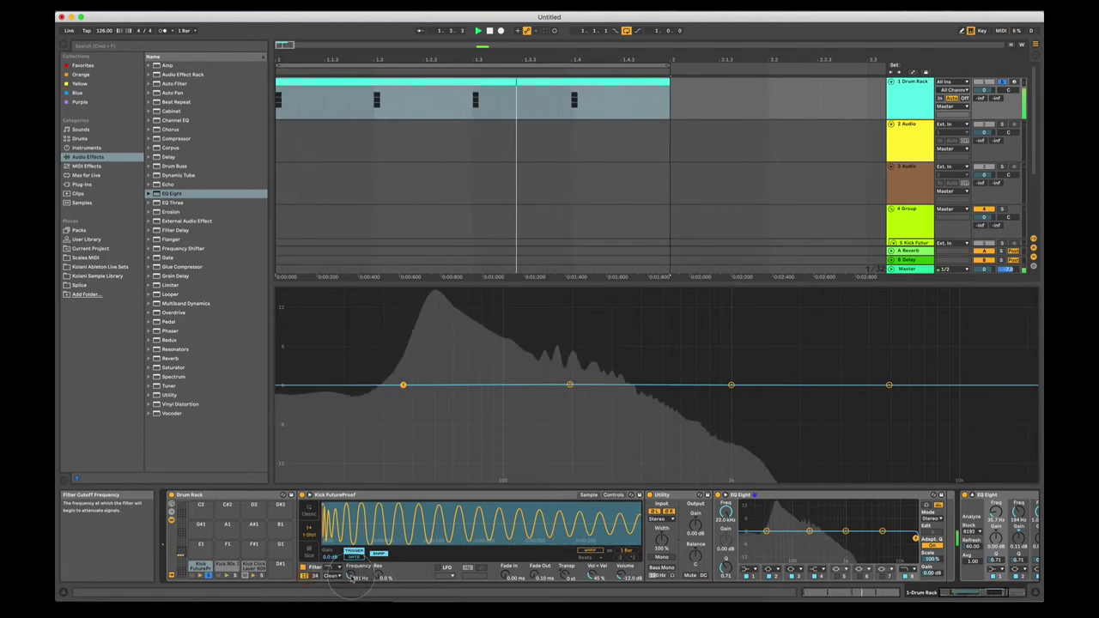
pyautogui.press('space')
# Delete the added EQ Eight and raise Kick FutureProof's filter cutoff to about 812 Hz while auditioning the kick
pyautogui.click(862, 495)
pyautogui.press('Delete')
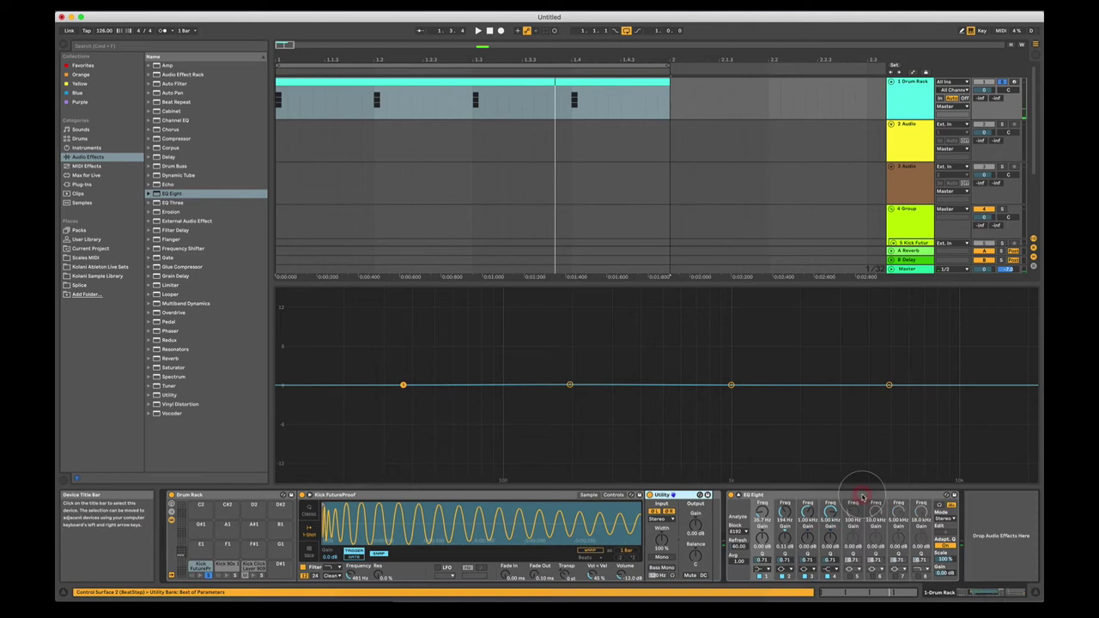
pyautogui.press('space')
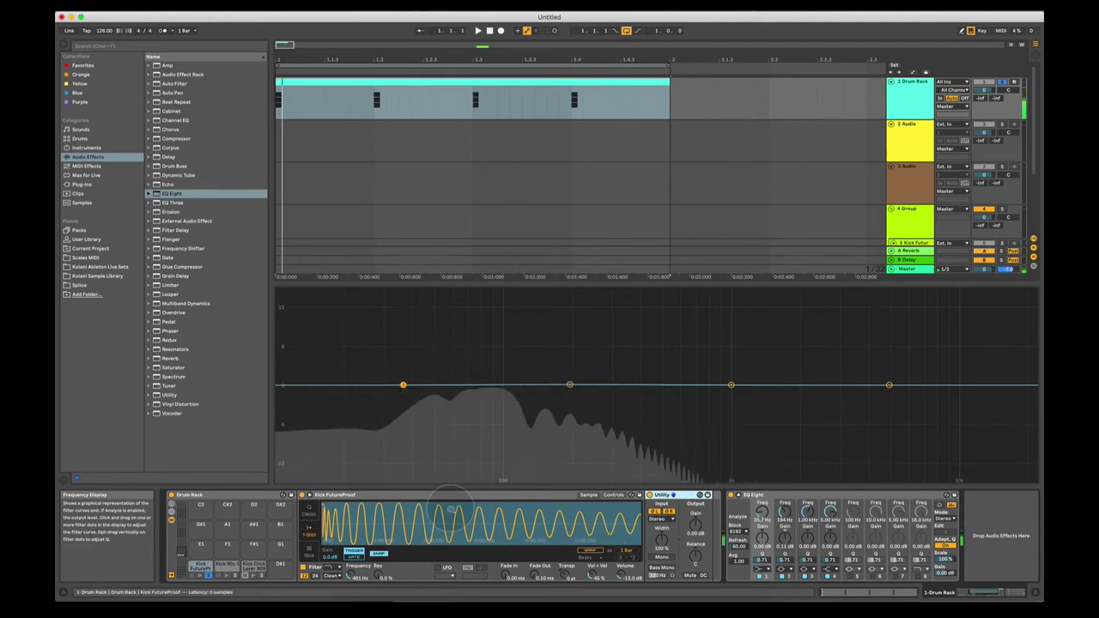
pyautogui.press('space')
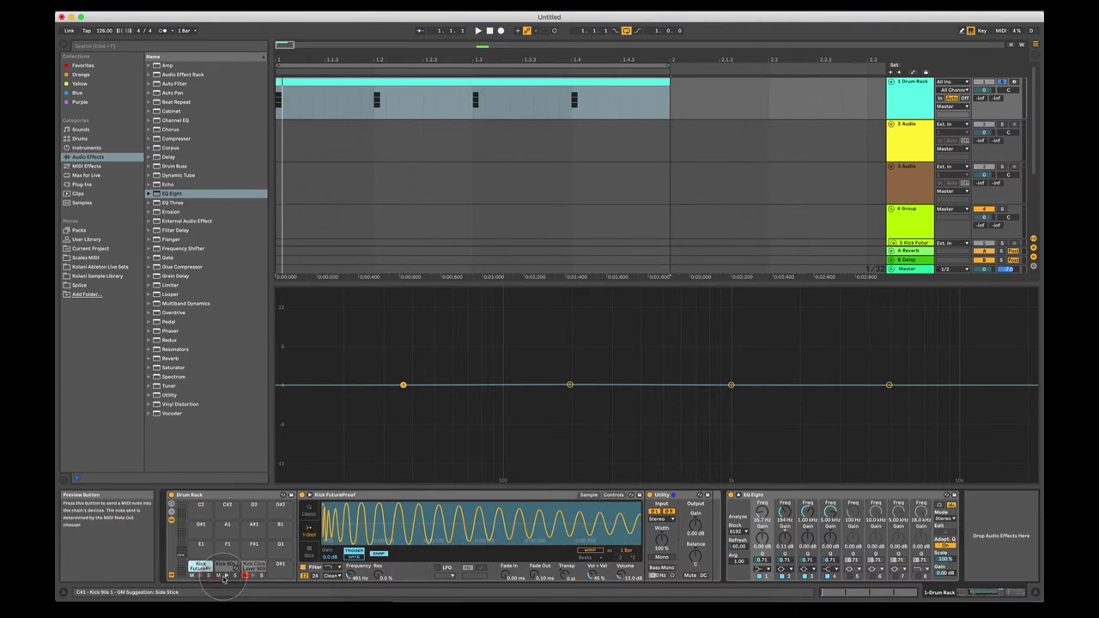
pyautogui.press('space')
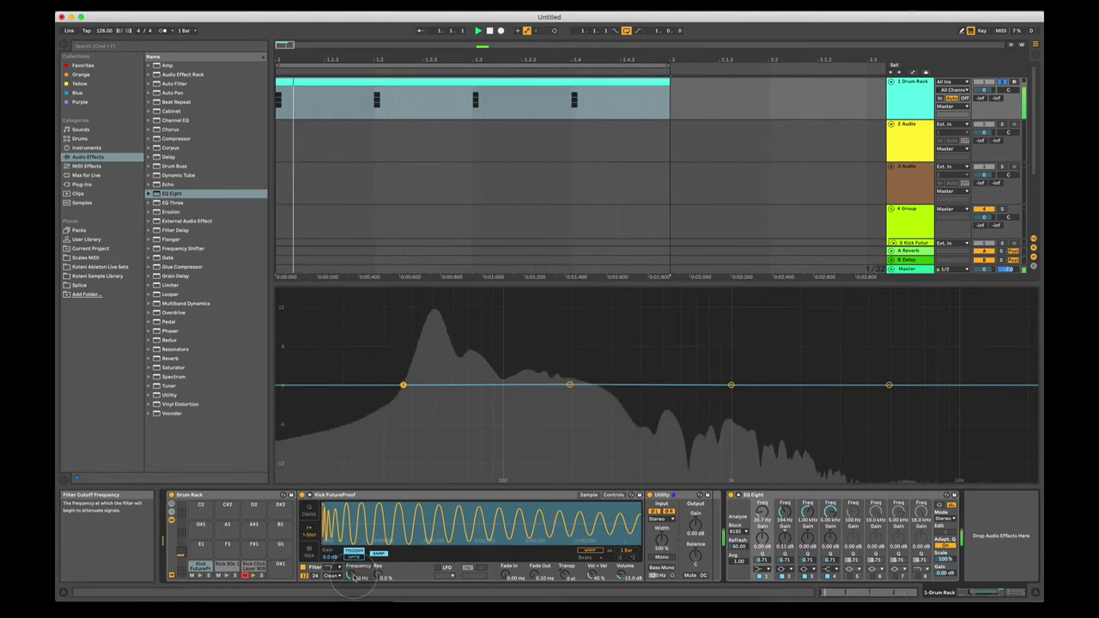
pyautogui.press('space')
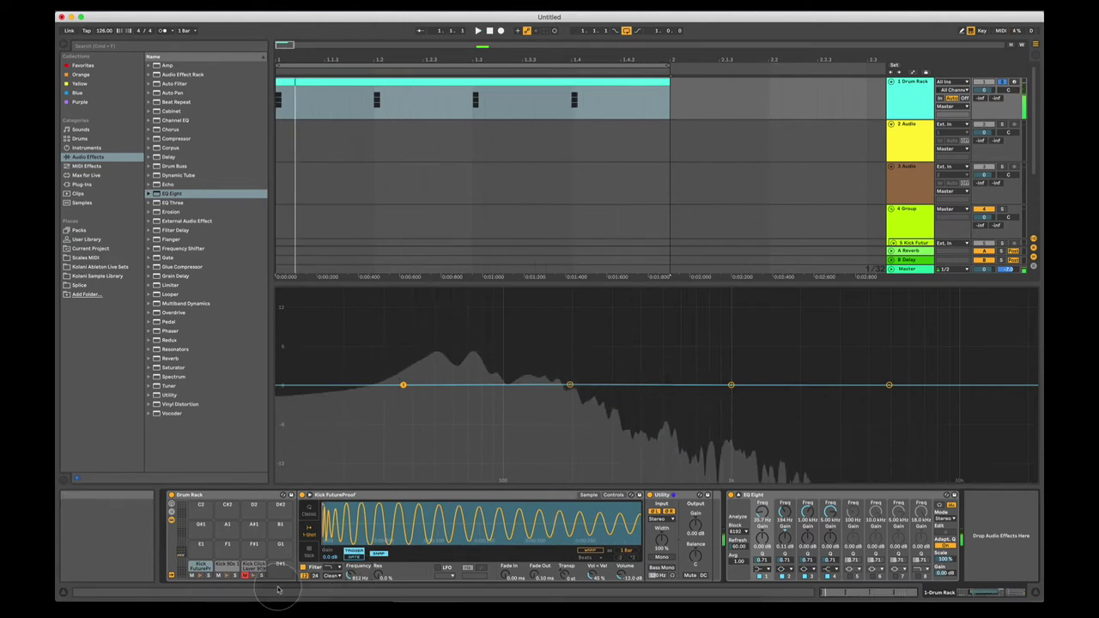
# Enable the sampler filter on the Kick 90s 1 pad and set its type to high-pass
pyautogui.click(223, 569)
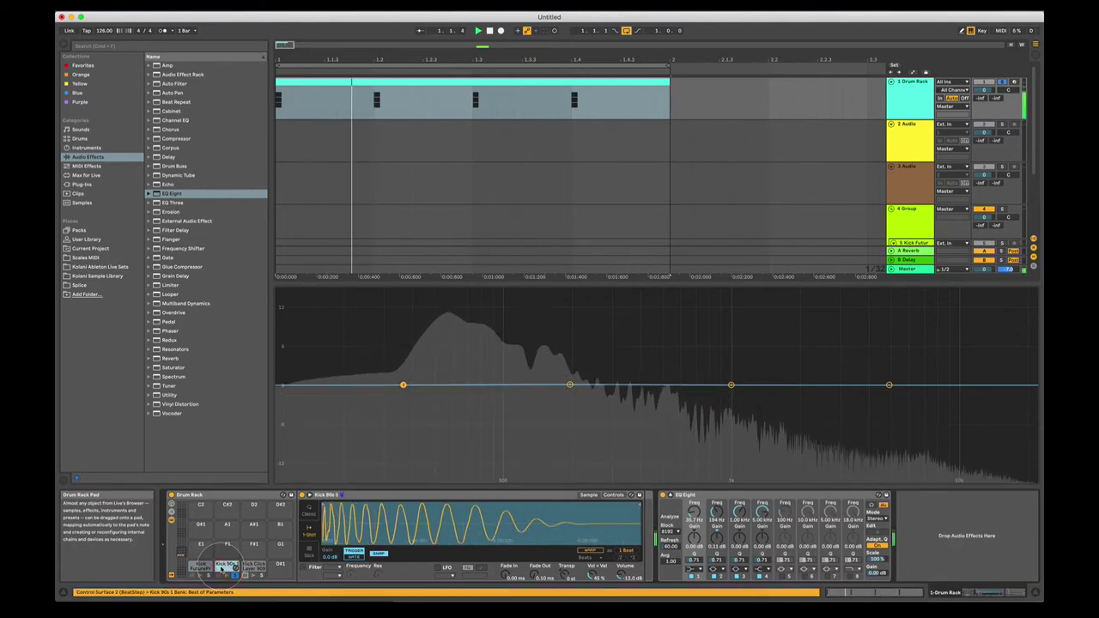
pyautogui.click(305, 568)
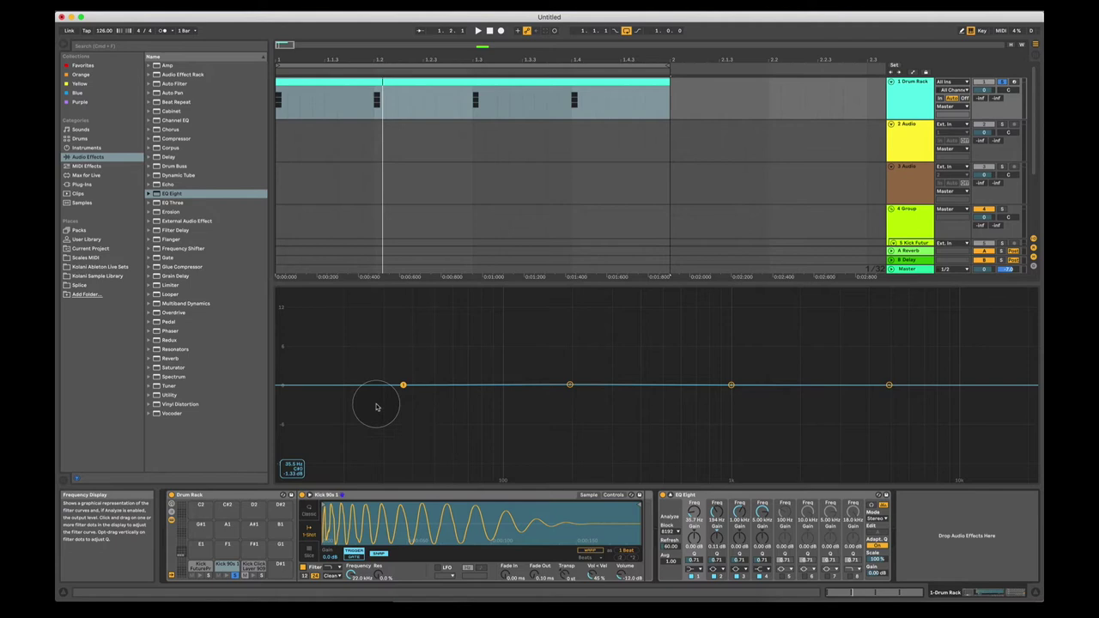
pyautogui.click(201, 567)
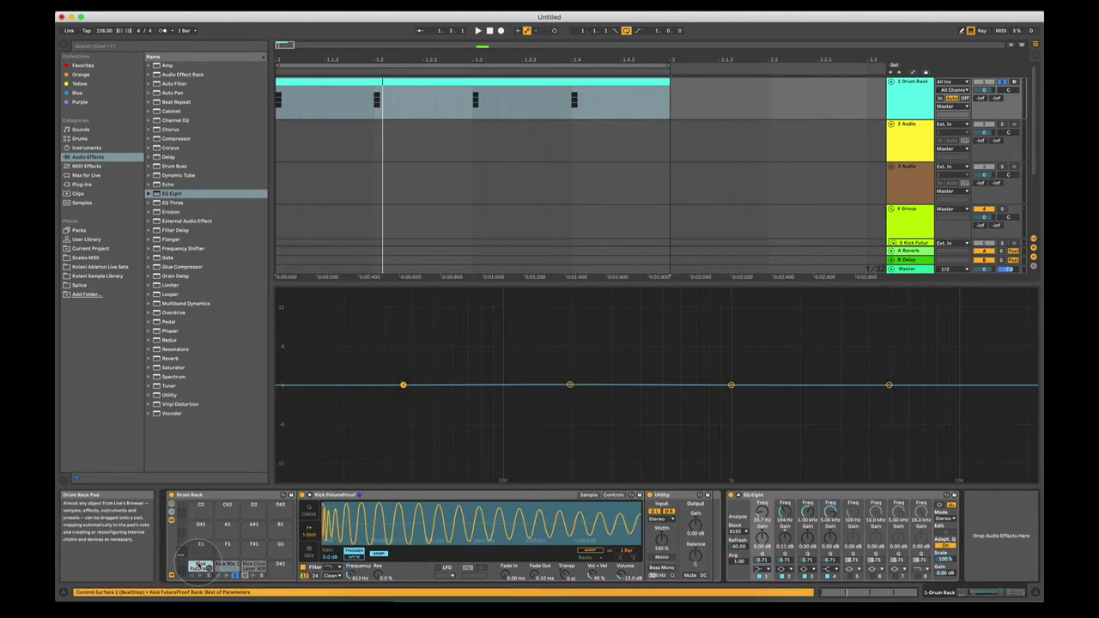
pyautogui.click(225, 567)
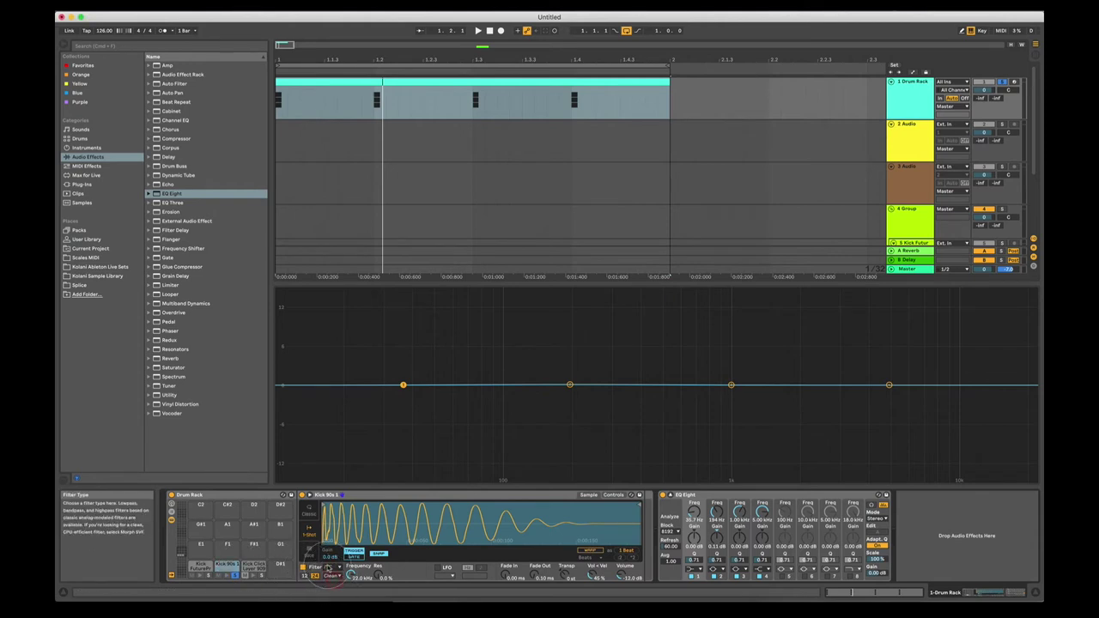
pyautogui.click(333, 568)
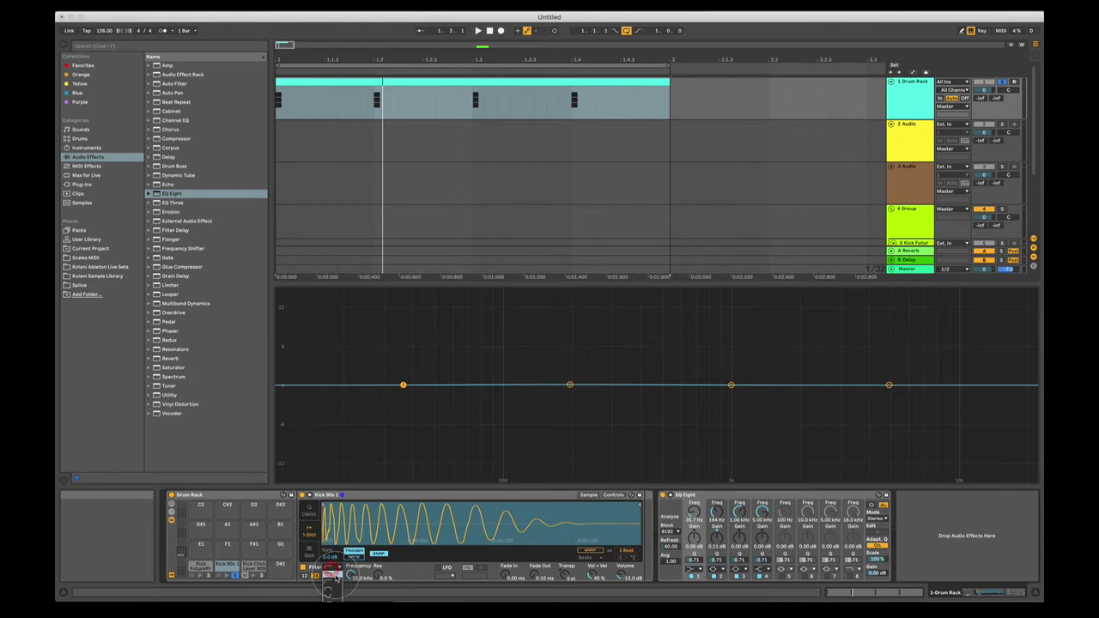
pyautogui.click(337, 583)
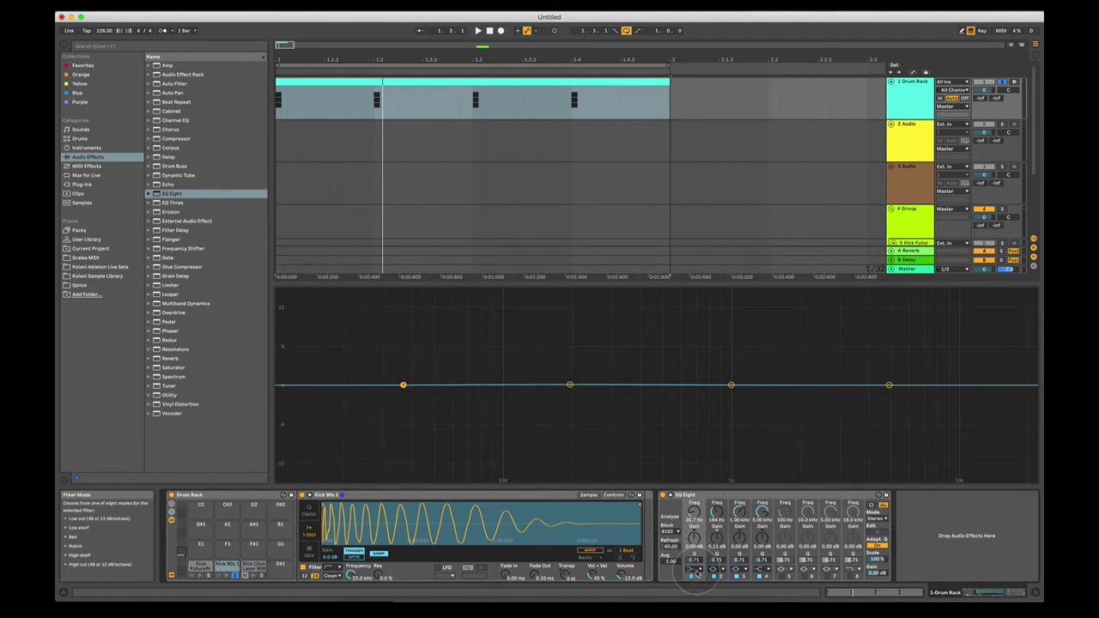
# Try a low cut at about 46 Hz on band 1 of the EQ Eight, and switch that band off
pyautogui.click(698, 570)
pyautogui.click(698, 515)
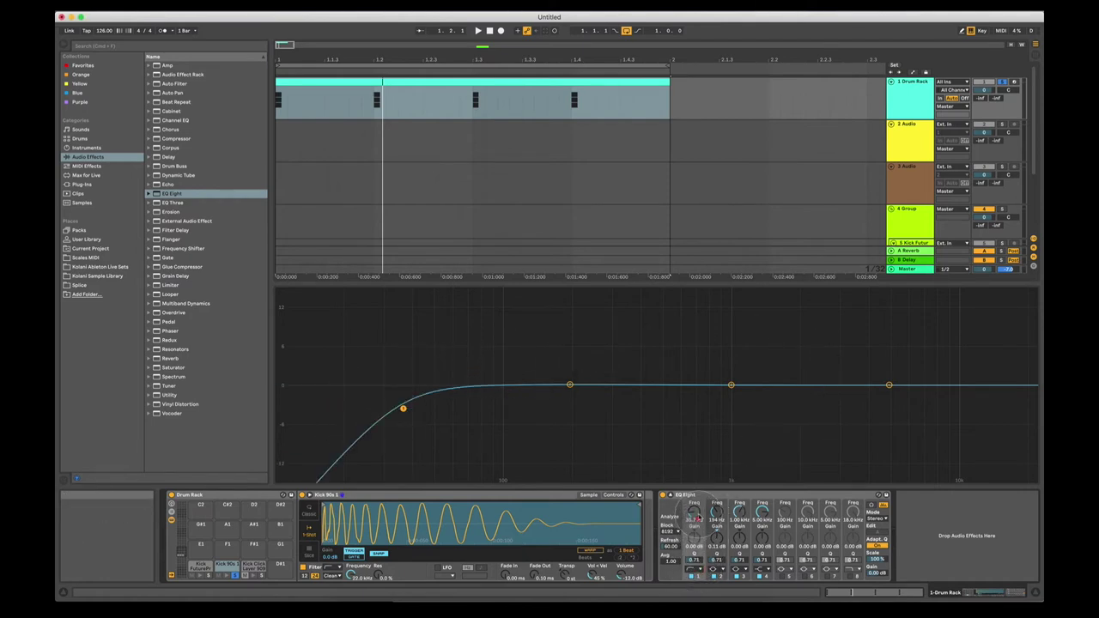
pyautogui.moveTo(695, 514)
pyautogui.mouseDown()
pyautogui.moveTo(695, 489)
pyautogui.moveTo(696, 526)
pyautogui.mouseUp()
pyautogui.click(692, 576)
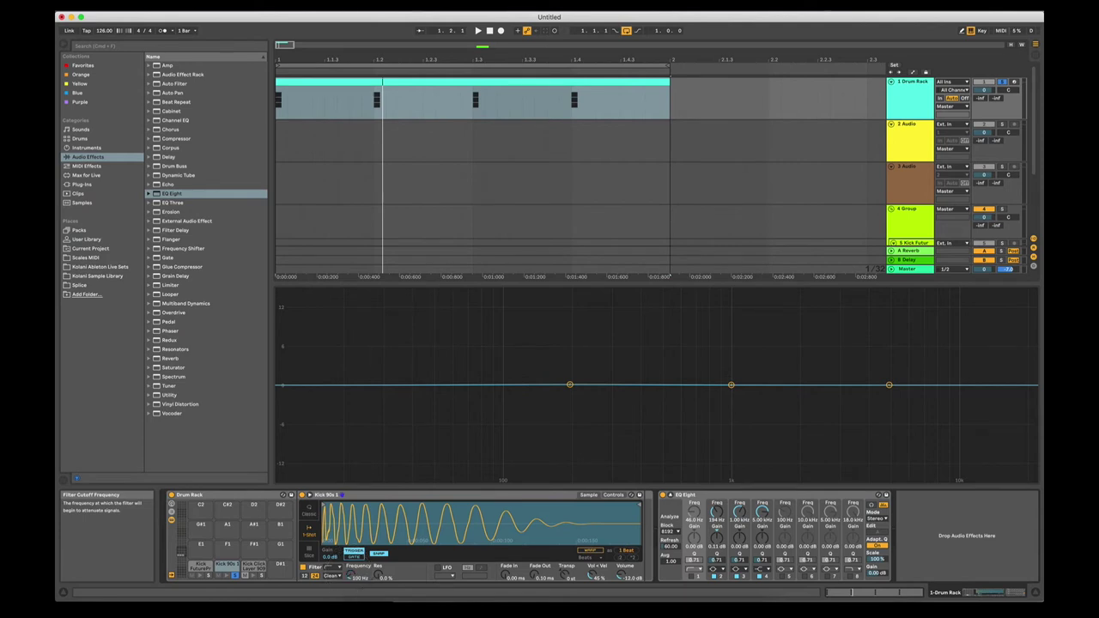
# Set Kick 90s 1's high-pass filter cutoff to about 77 Hz and play the kick layers together
pyautogui.moveTo(350, 577)
pyautogui.mouseDown()
pyautogui.moveTo(350, 610)
pyautogui.moveTo(350, 594)
pyautogui.mouseUp()
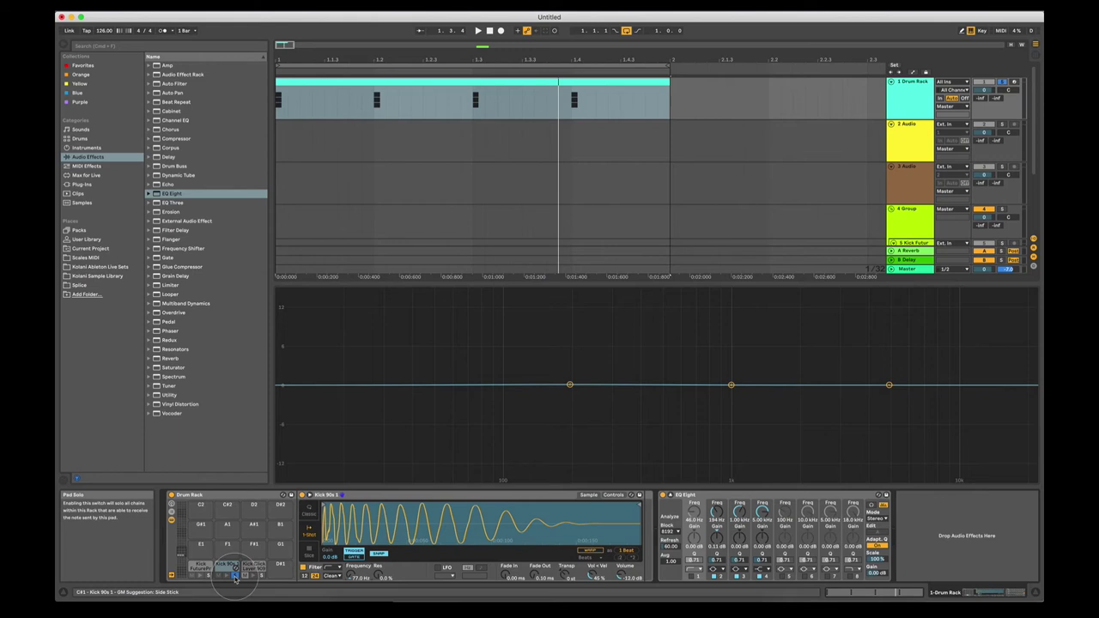
pyautogui.press('space')
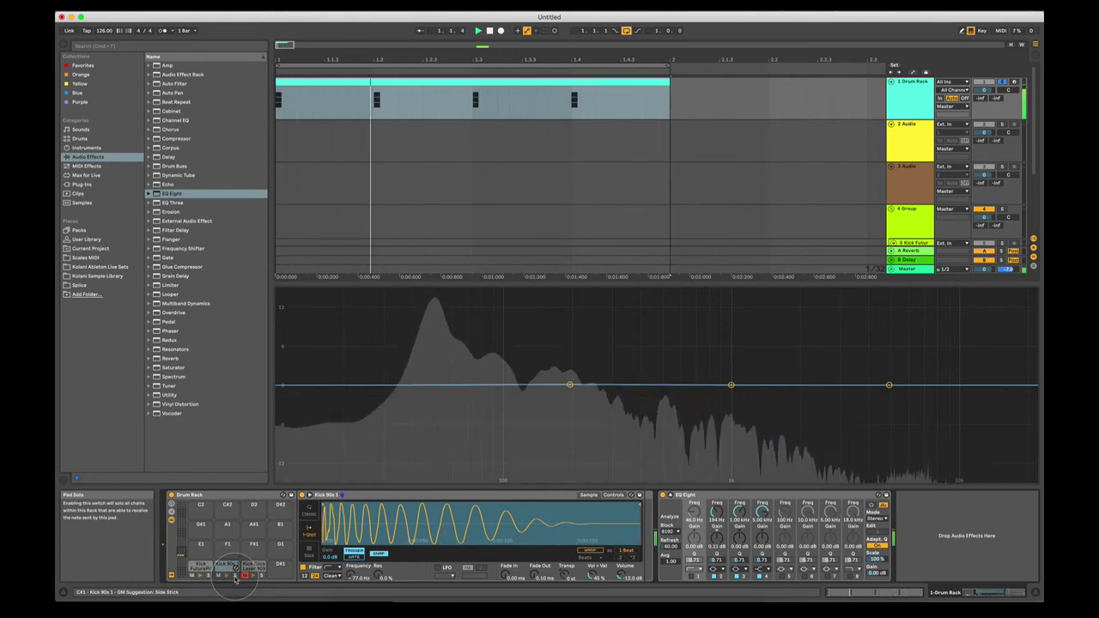
pyautogui.click(303, 569)
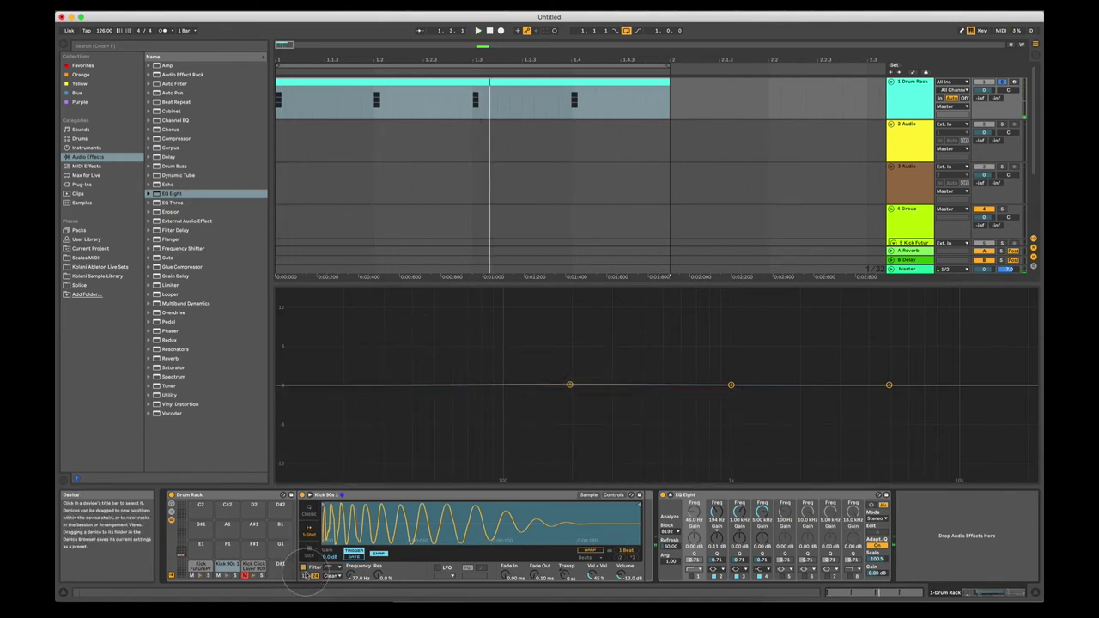
# Compare the layered kicks with Kick FutureProof's phase-inverting Utility on and off during playback, leaving the Utility off
pyautogui.click(200, 568)
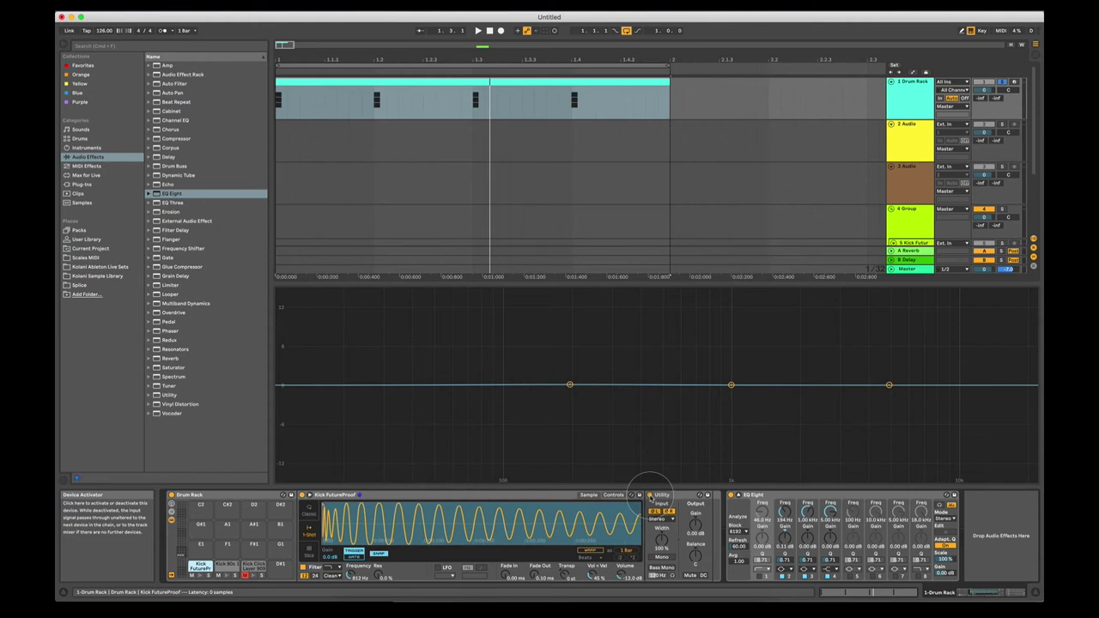
pyautogui.click(650, 496)
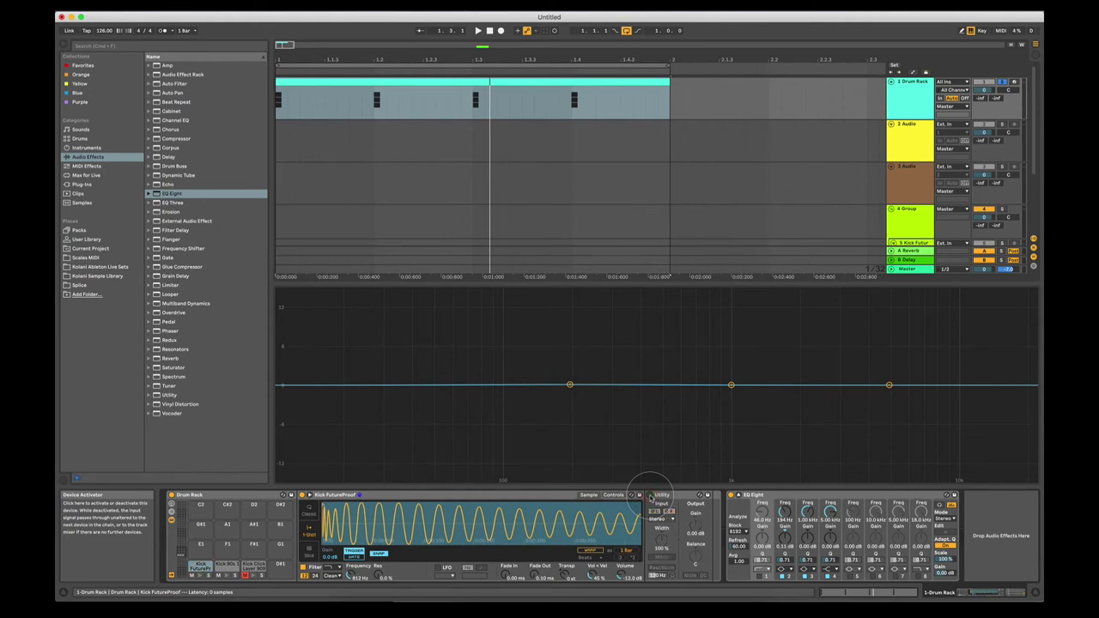
pyautogui.press('space')
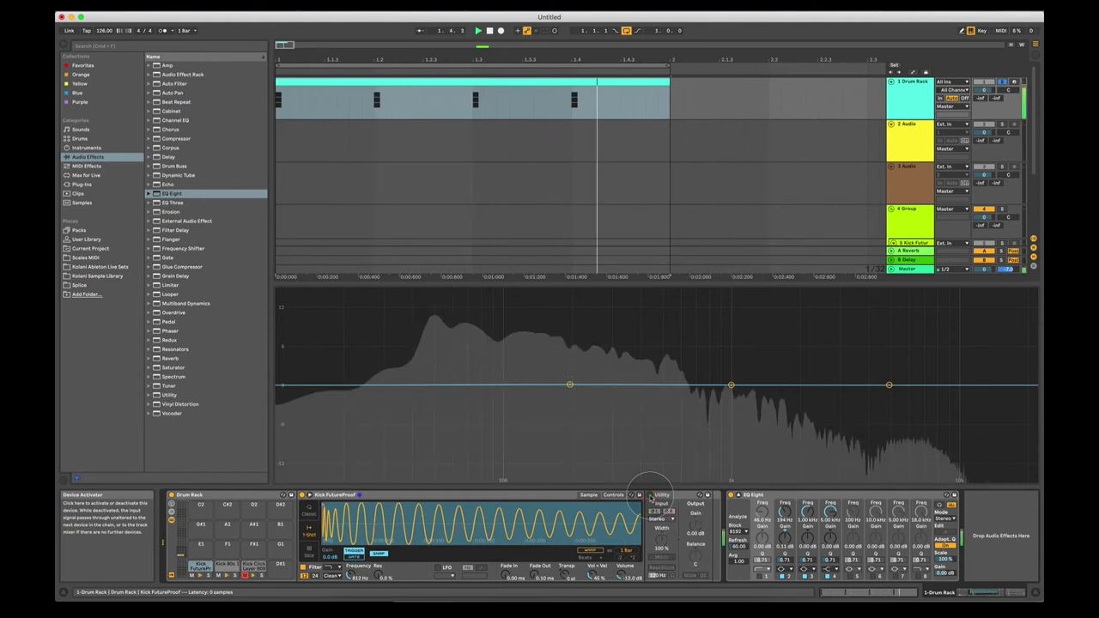
pyautogui.click(650, 495)
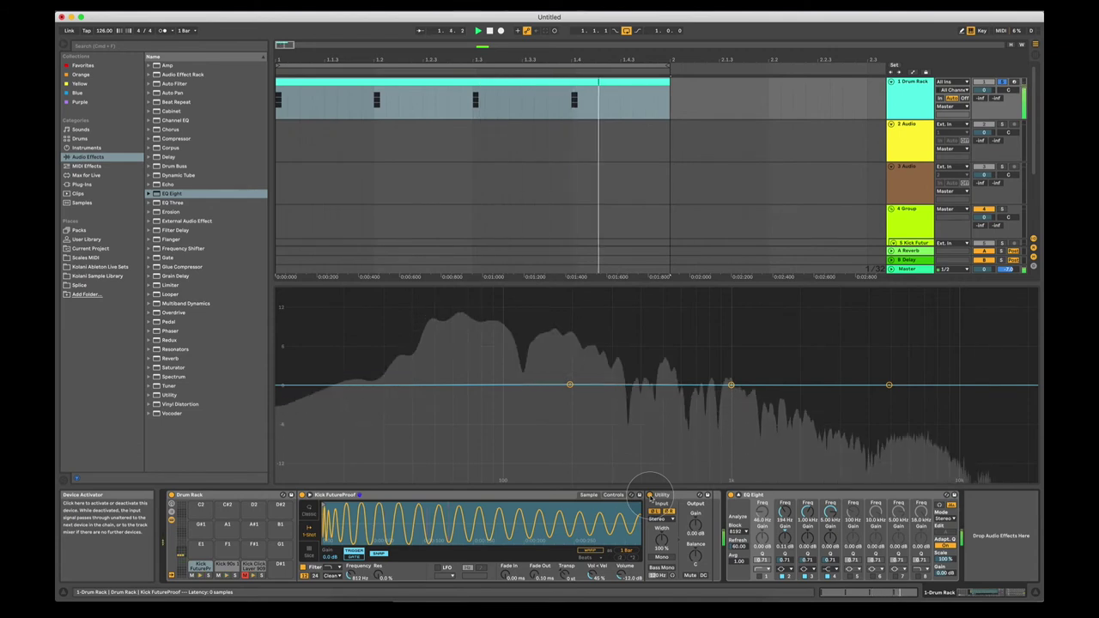
pyautogui.click(650, 496)
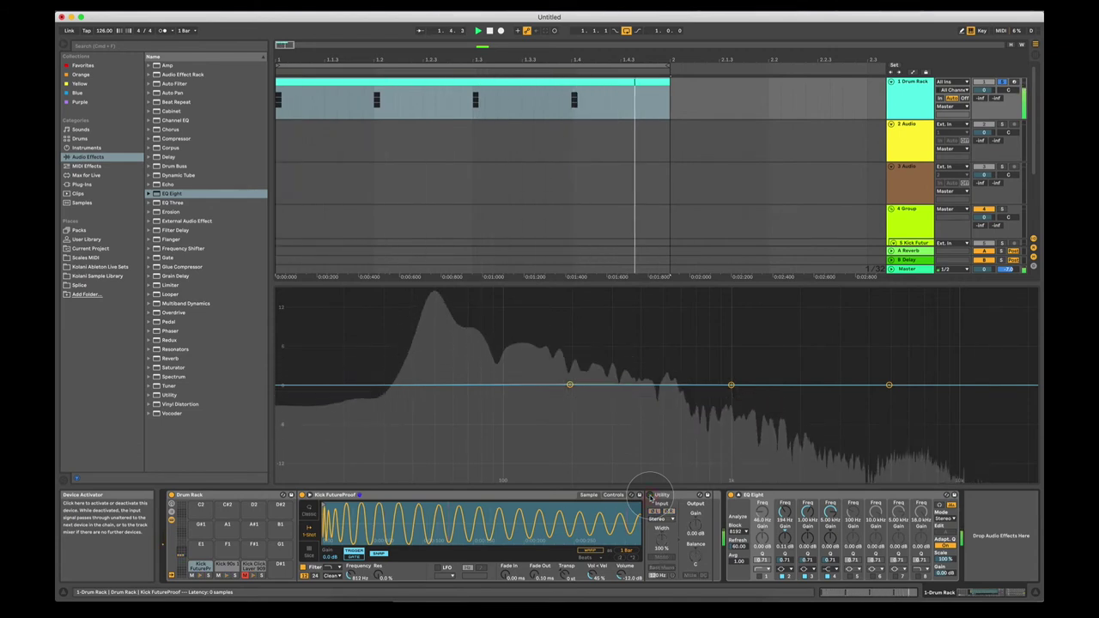
pyautogui.press('space')
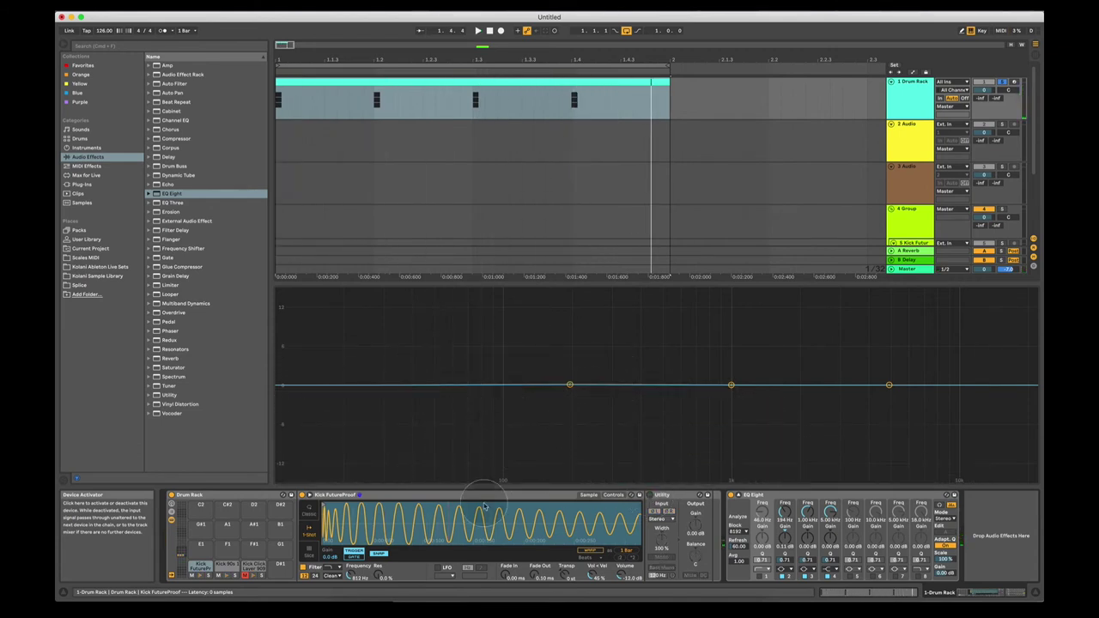
# Search the plug-ins for "lin" and list the matching linear-phase EQs in WaveShell1-VST 11.0
pyautogui.click(226, 565)
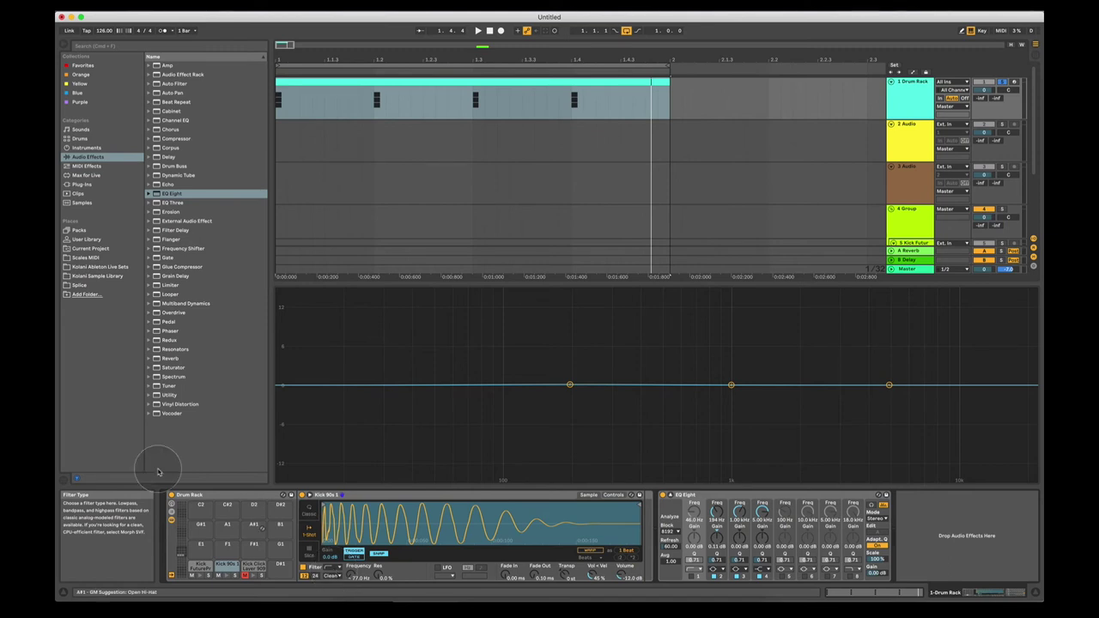
pyautogui.click(89, 183)
pyautogui.click(206, 47)
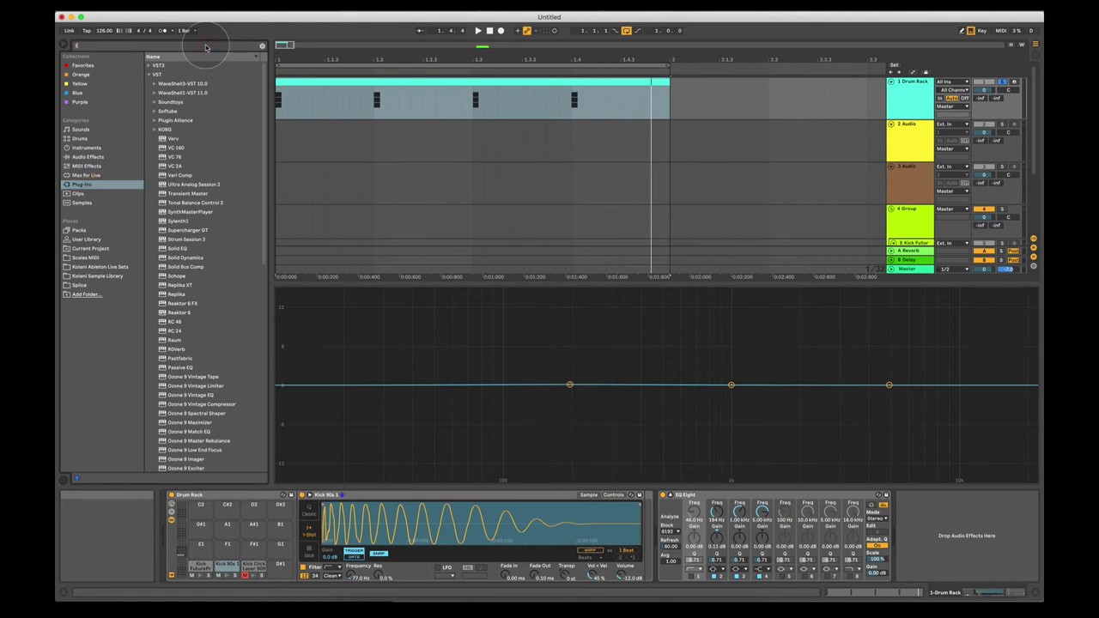
pyautogui.write('lin')
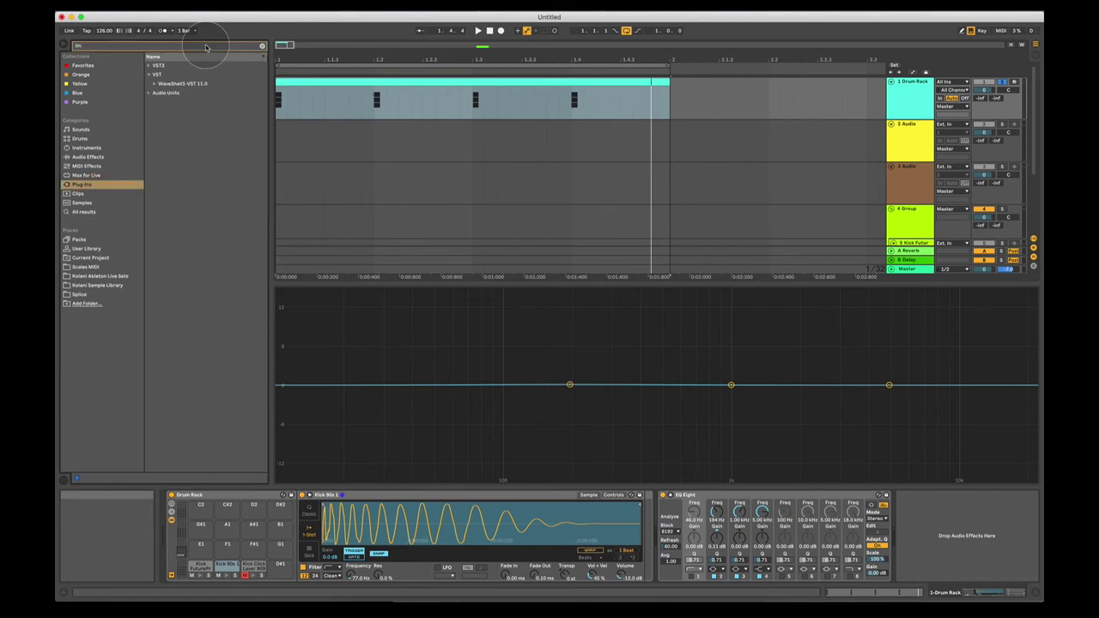
pyautogui.click(155, 84)
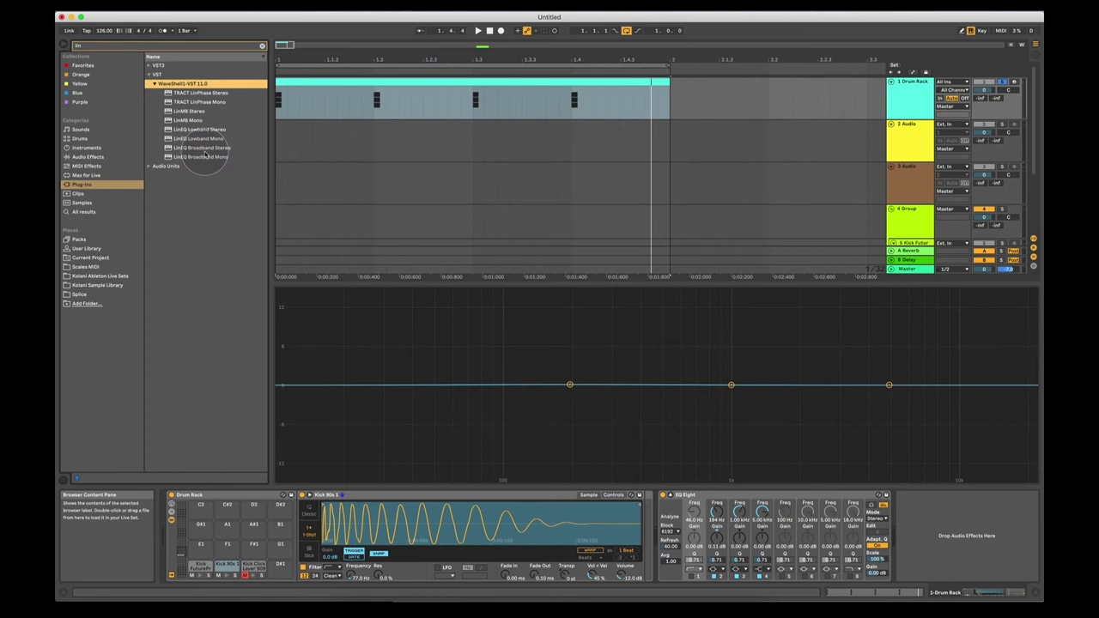
# Play the kick layers and compare Kick FutureProof's Utility switched on and off, then stop and view Kick 90s 1's filter
pyautogui.click(199, 567)
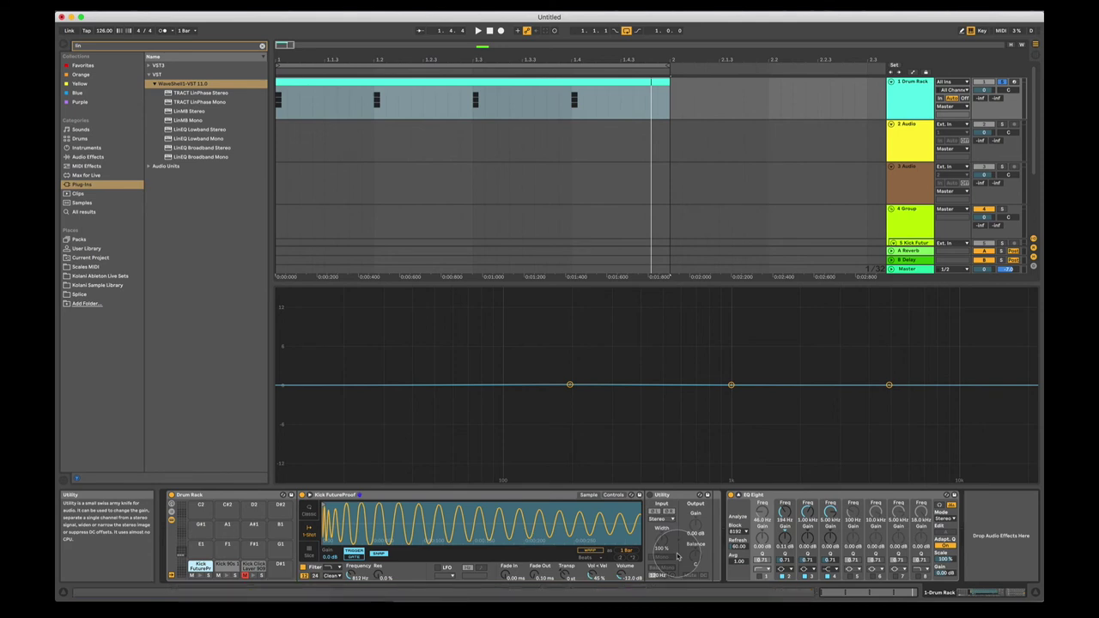
pyautogui.press('space')
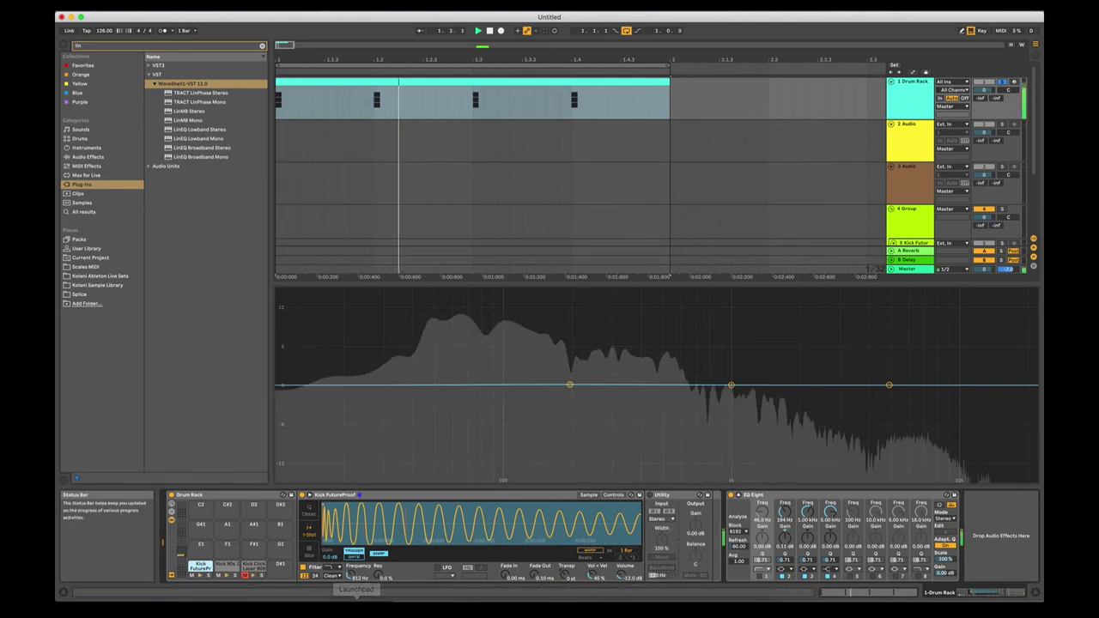
pyautogui.click(228, 564)
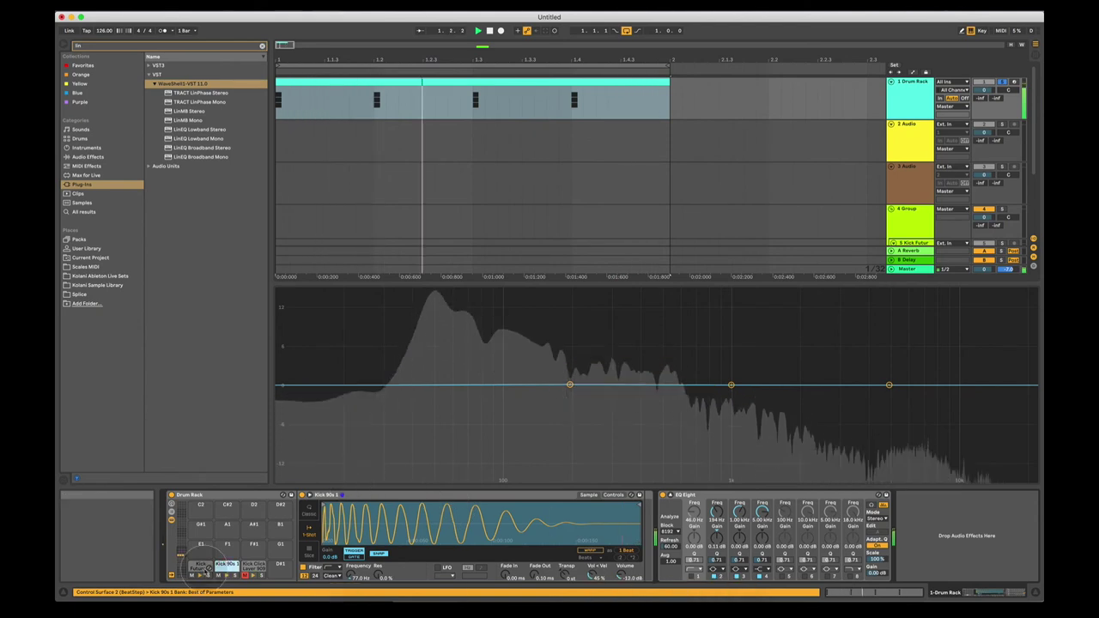
pyautogui.click(202, 566)
pyautogui.click(650, 495)
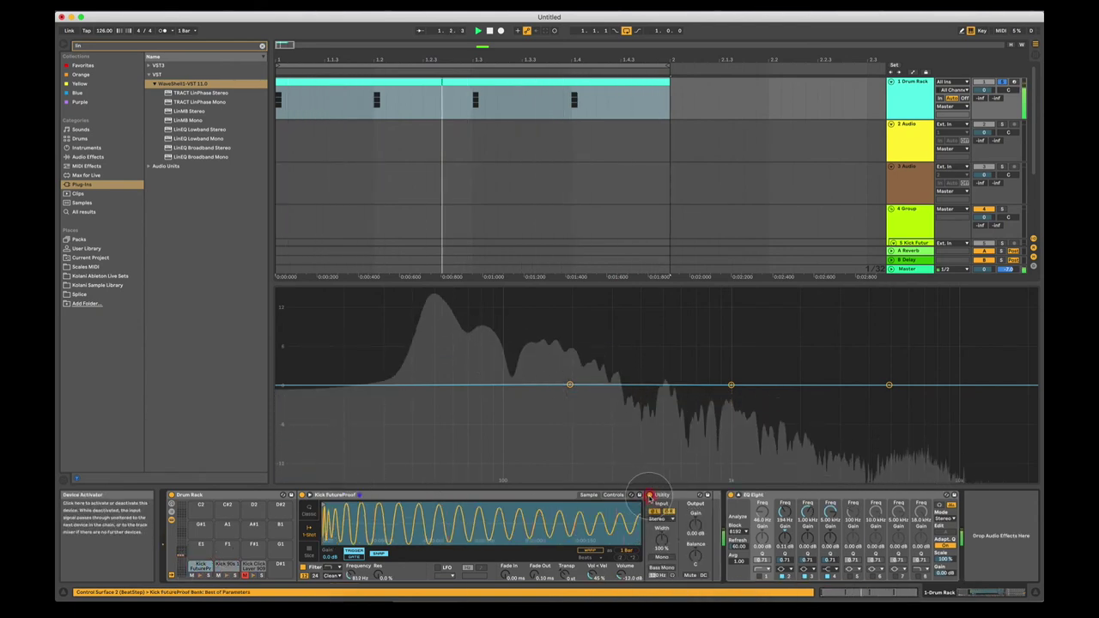
pyautogui.click(649, 496)
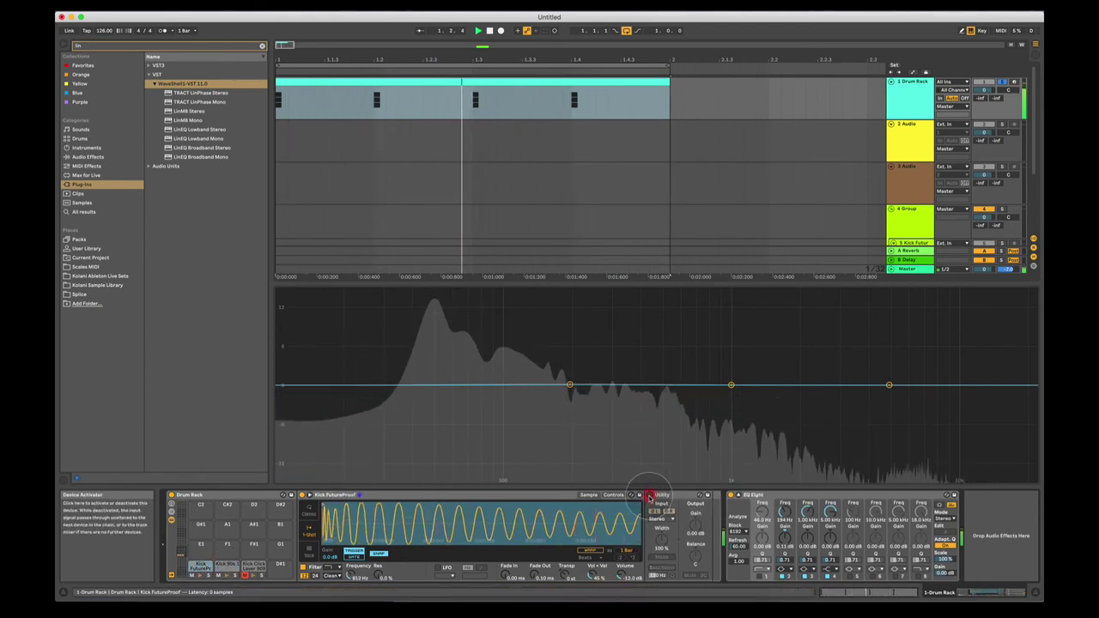
pyautogui.click(228, 567)
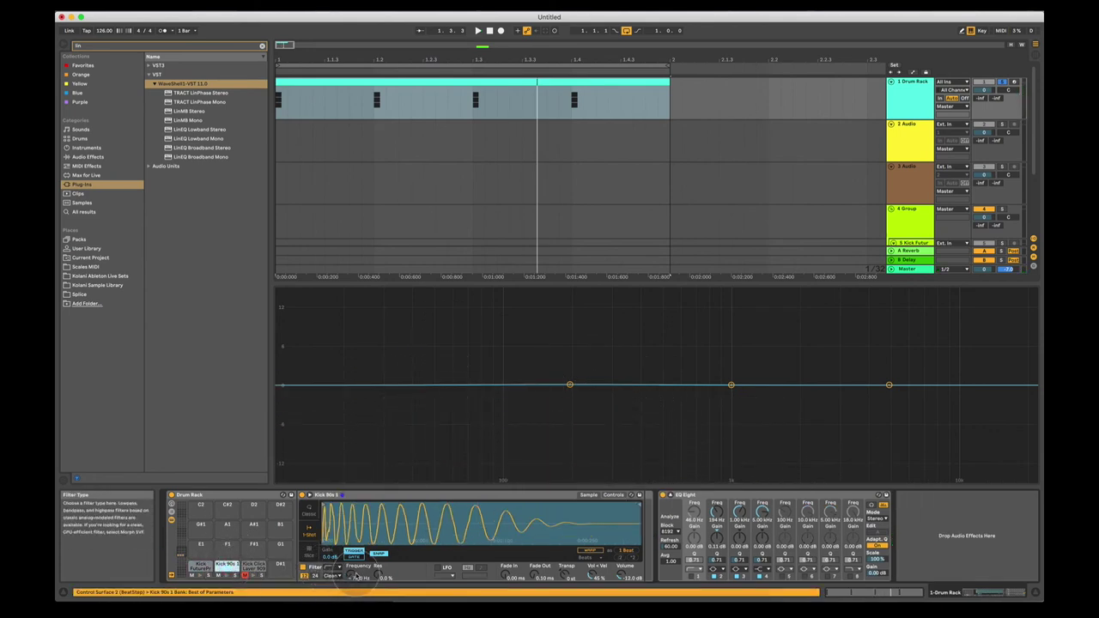
# Recheck the phase inversion on Kick FutureProof by toggling its Utility during playback, leaving the Utility on
pyautogui.click(200, 567)
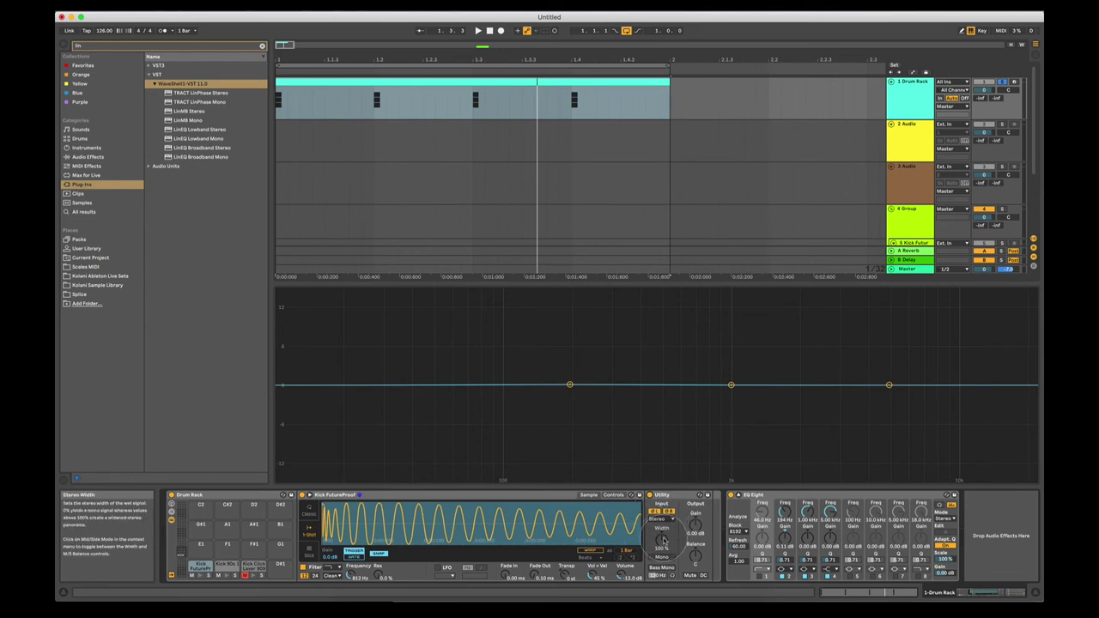
pyautogui.press('space')
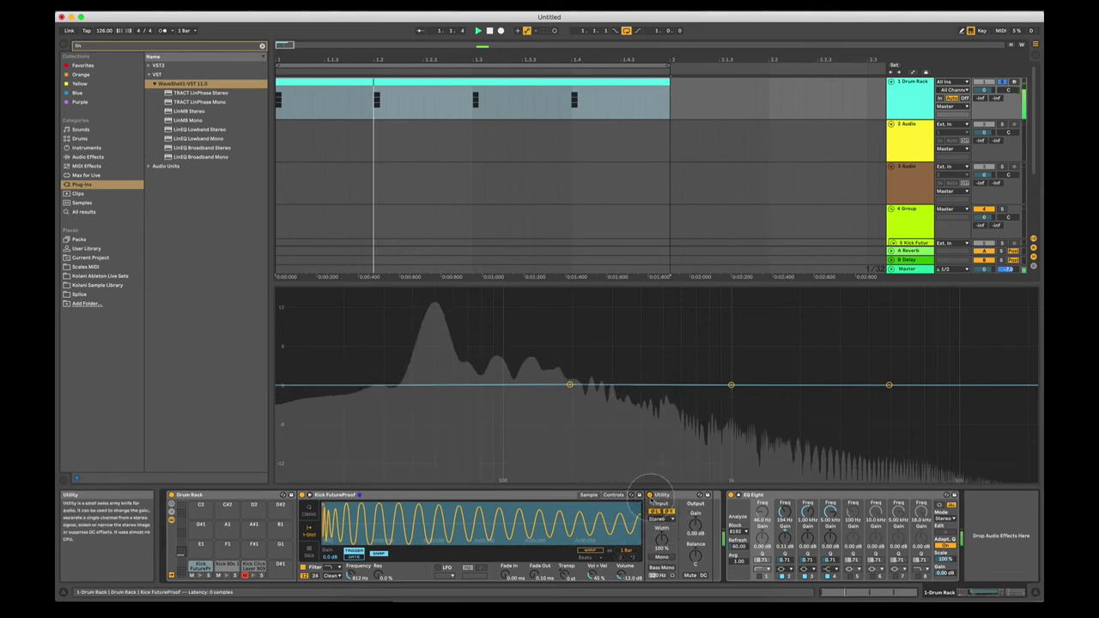
pyautogui.click(650, 496)
pyautogui.click(650, 496)
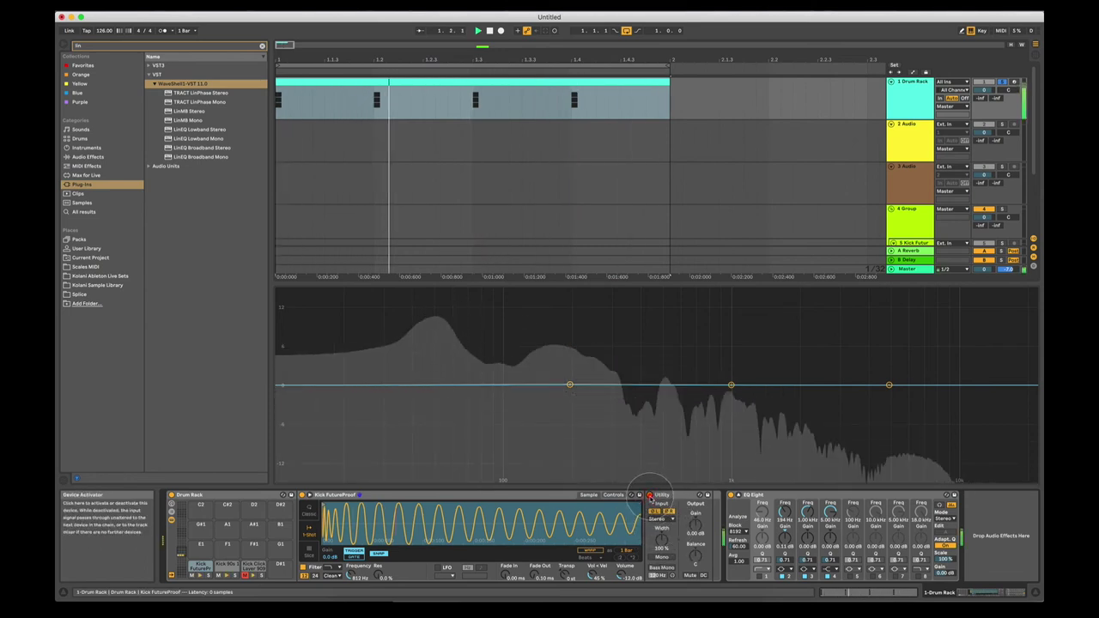
pyautogui.press('space')
# Unmute Kick Click Layer 909, enable its sampler filter, and set the cutoff to about 257 Hz while auditioning it soloed
pyautogui.click(244, 574)
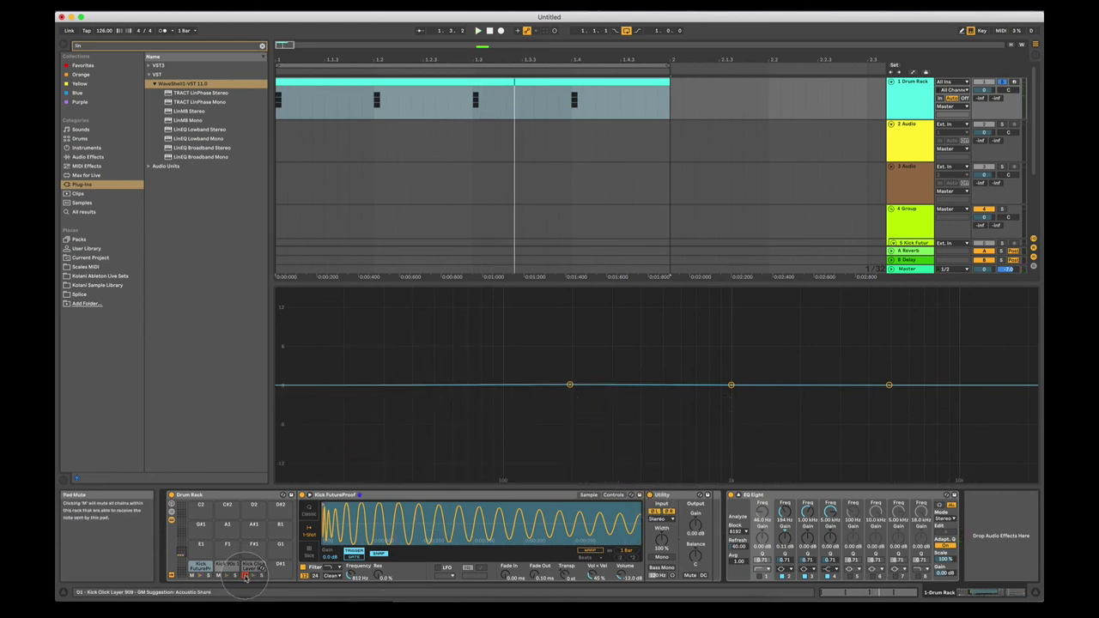
pyautogui.click(248, 569)
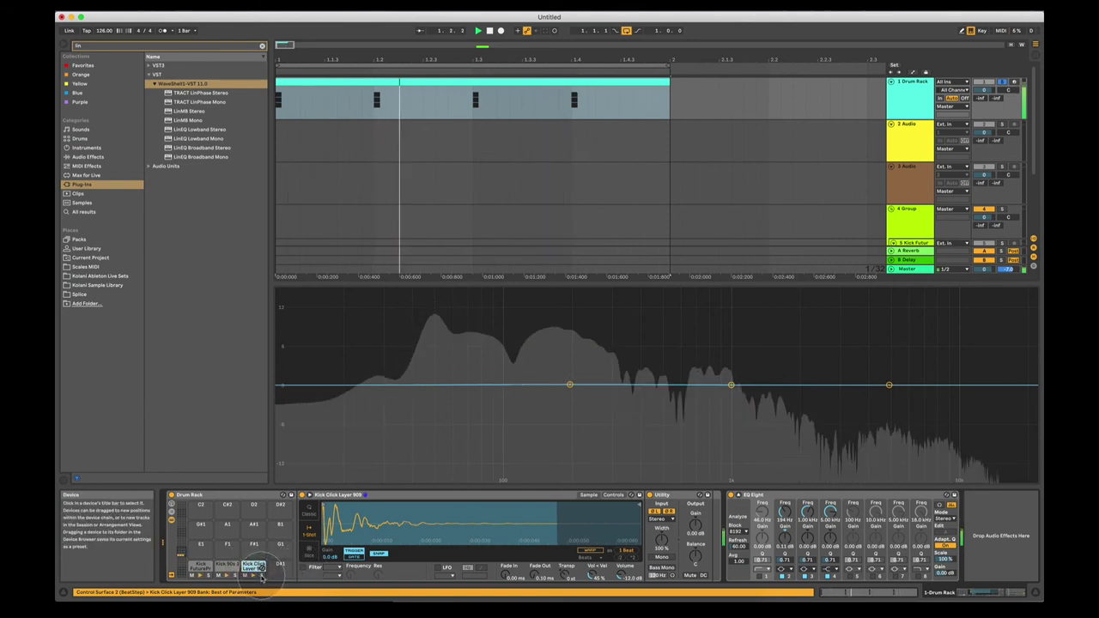
pyautogui.click(305, 568)
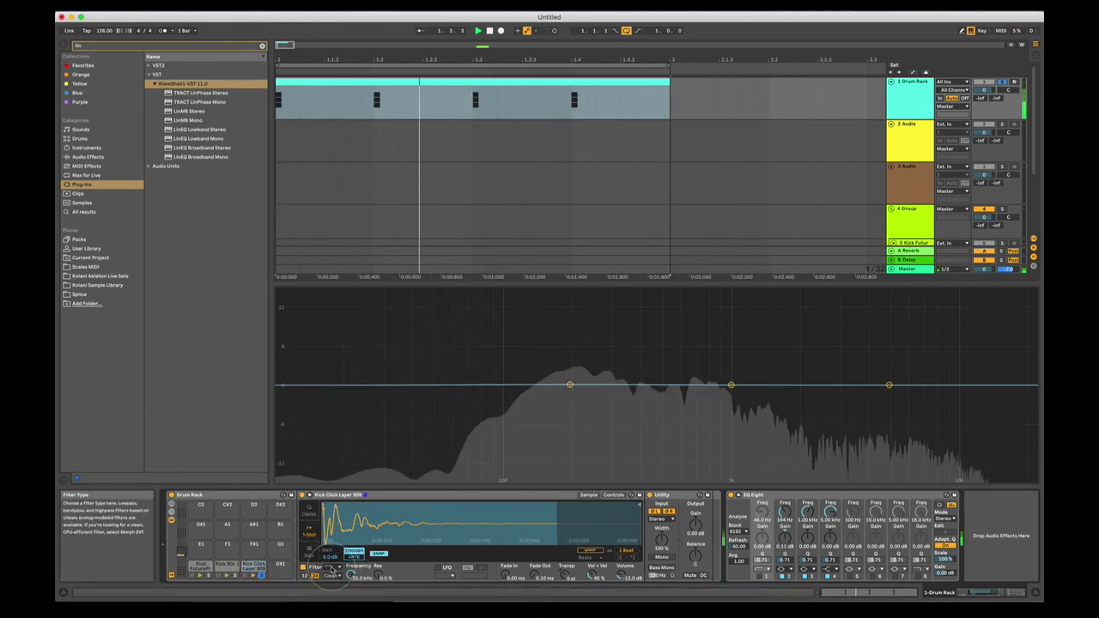
pyautogui.moveTo(353, 576); pyautogui.dragTo(353, 599)
pyautogui.press('space')
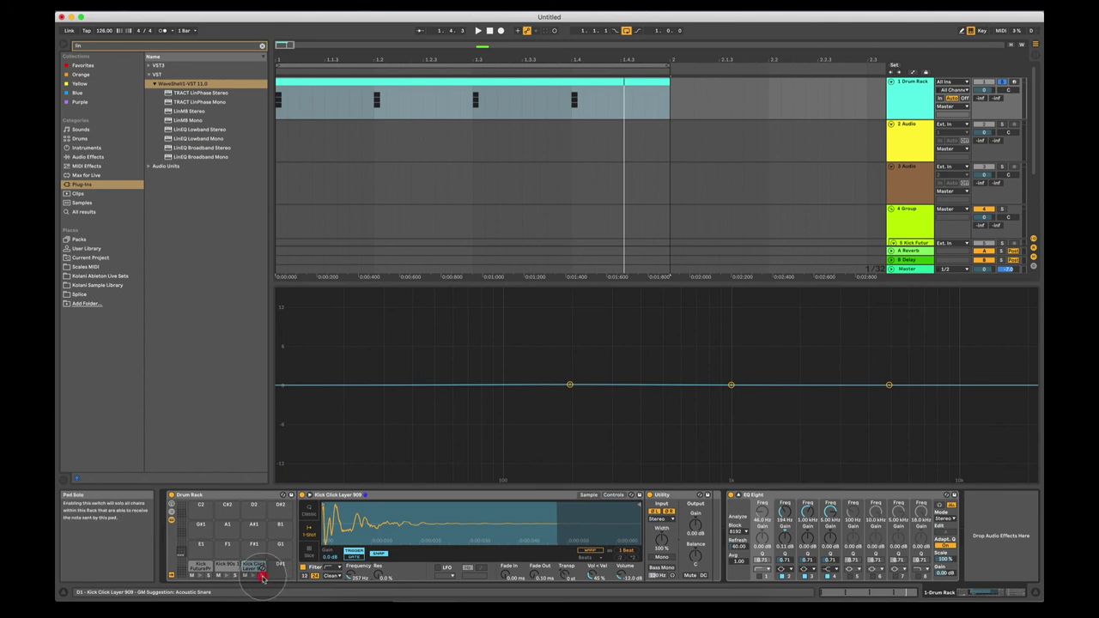
# Play all three kick layers together and check the blend by toggling the mutes of Kick 90s 1 and Kick FutureProof
pyautogui.press('space')
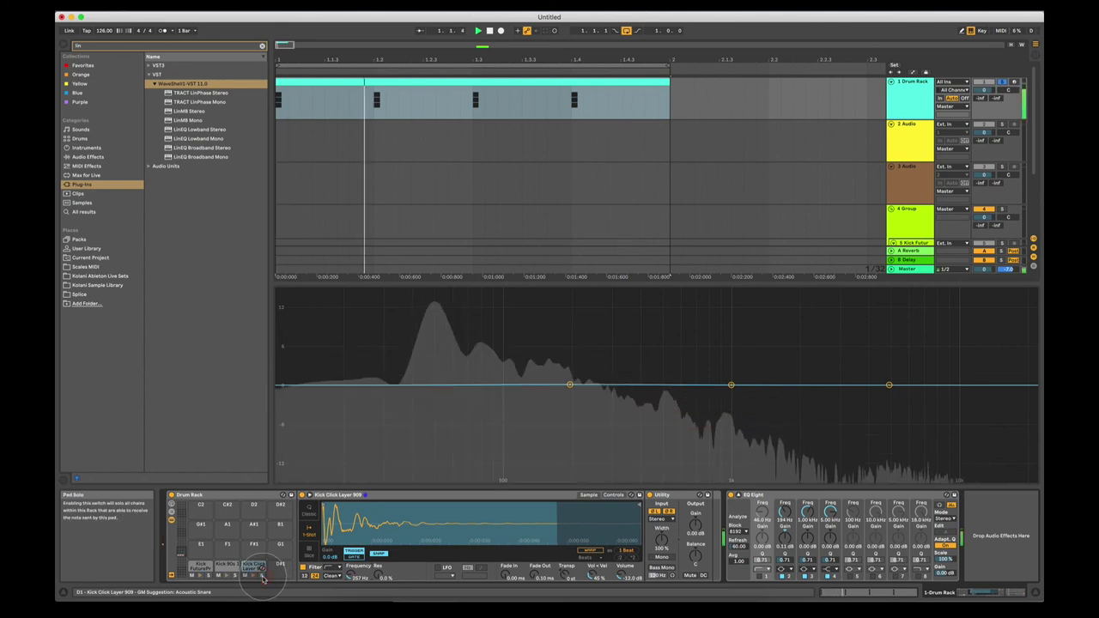
pyautogui.click(218, 578)
pyautogui.click(218, 578)
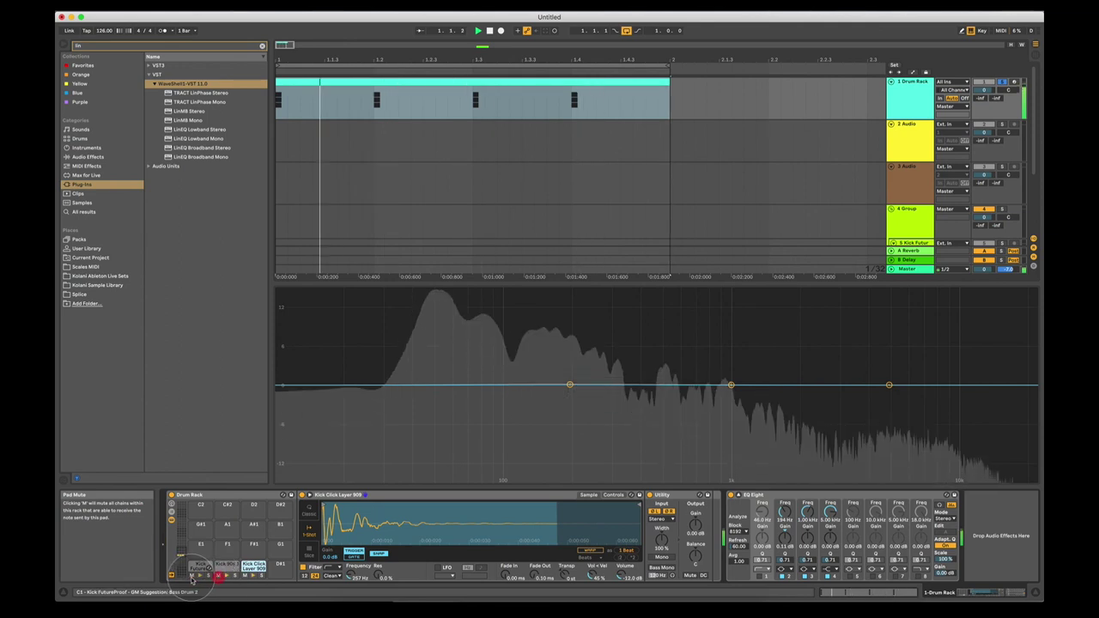
pyautogui.click(195, 576)
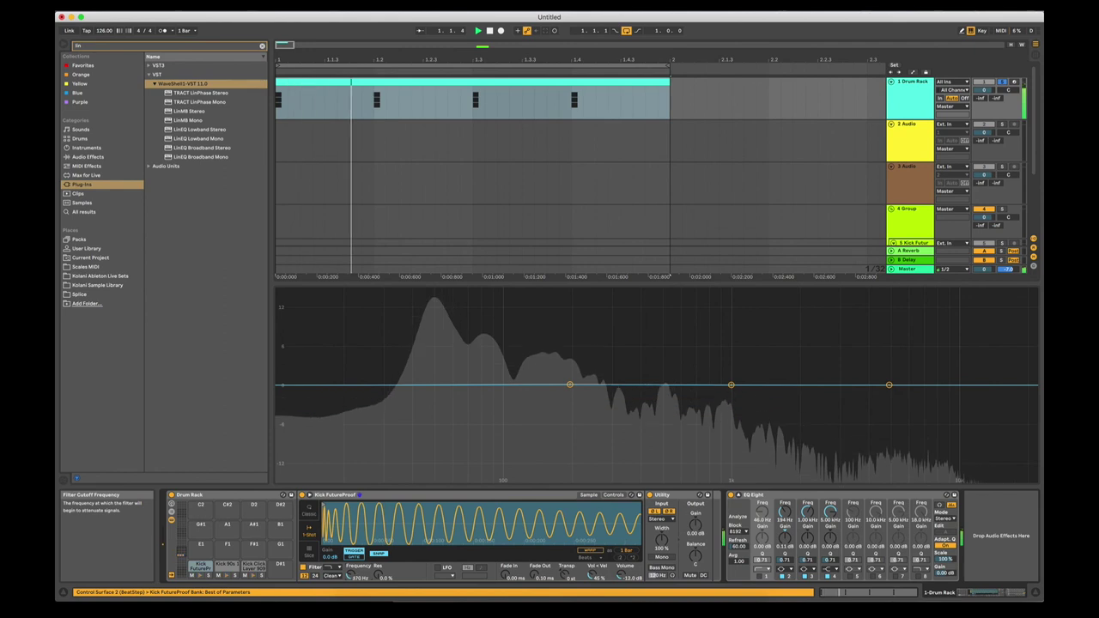
# Set Kick FutureProof's filter cutoff to about 334 Hz and check the blend by toggling Kick Click Layer 909's mute
pyautogui.moveTo(350, 577); pyautogui.dragTo(351, 580)
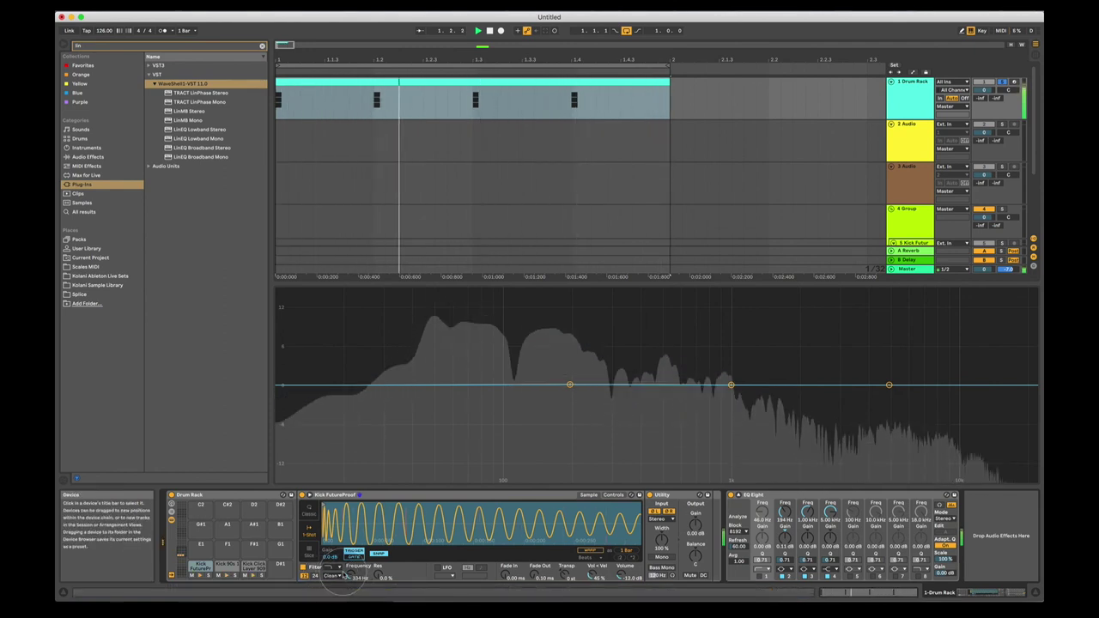
pyautogui.click(244, 577)
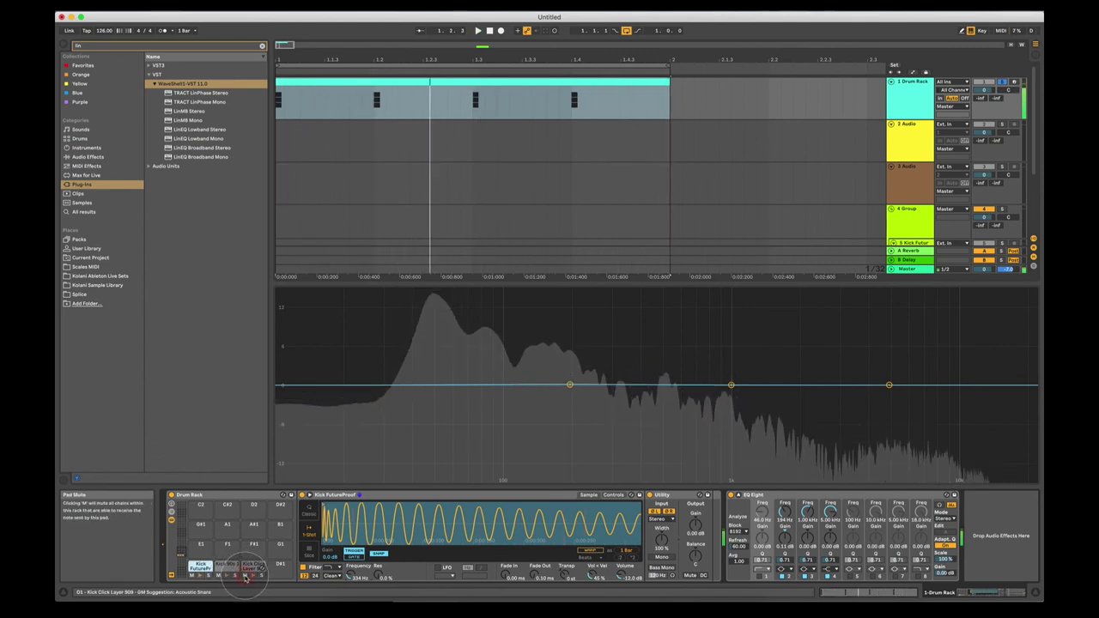
# Lower the sampler volume of Kick Click Layer 909 to about -16.6 dB
pyautogui.click(249, 567)
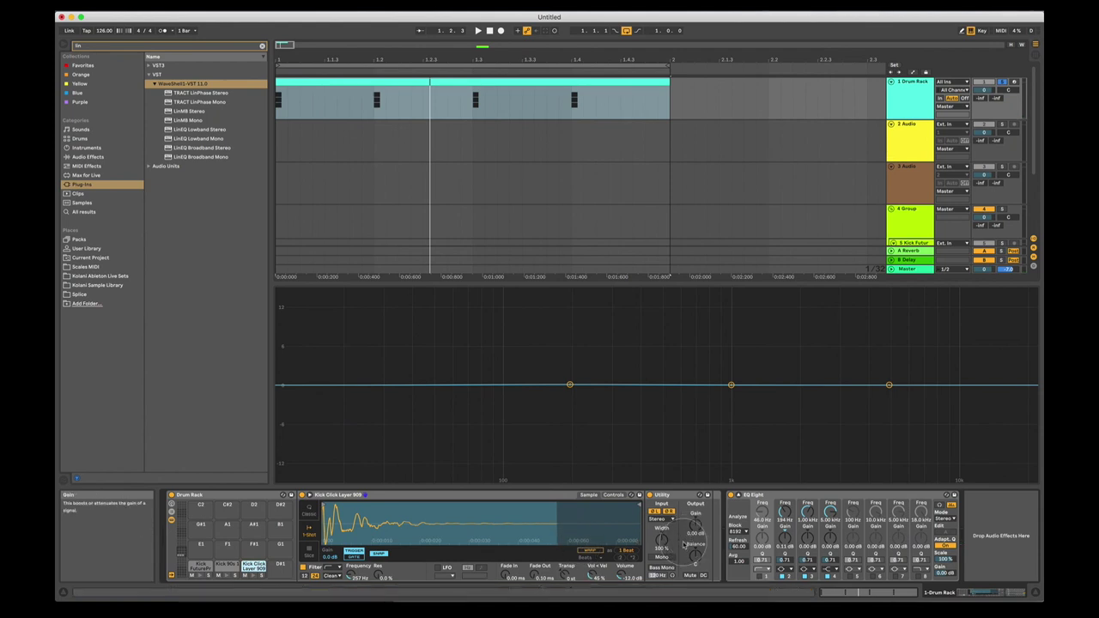
pyautogui.moveTo(625, 575); pyautogui.dragTo(625, 579)
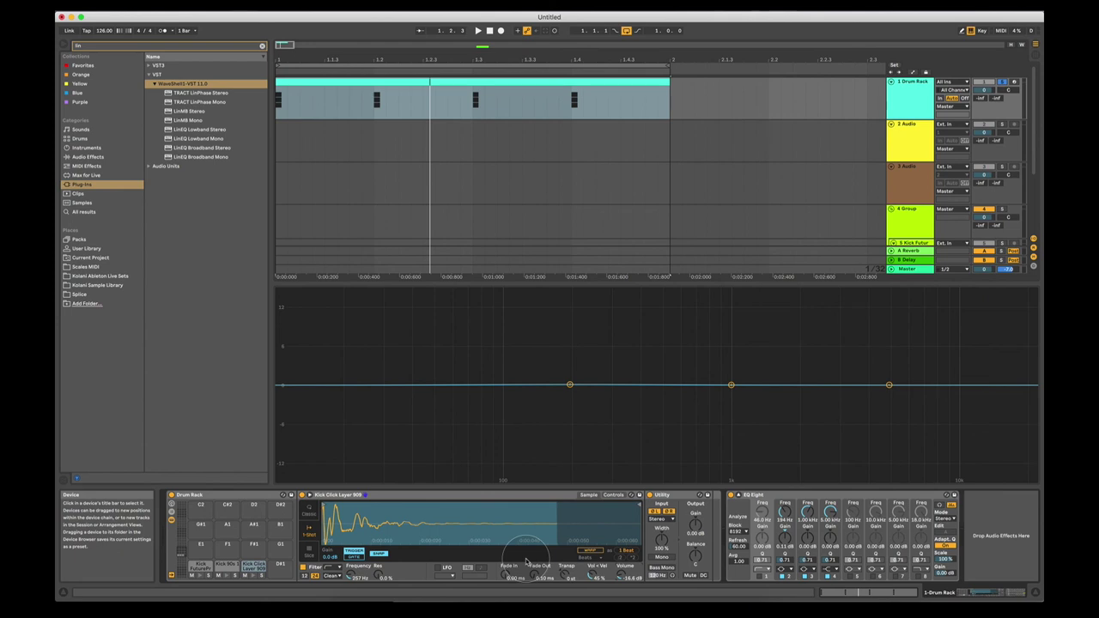
# Examine the sample waveform of the Kick 90s 1 layer
pyautogui.click(226, 566)
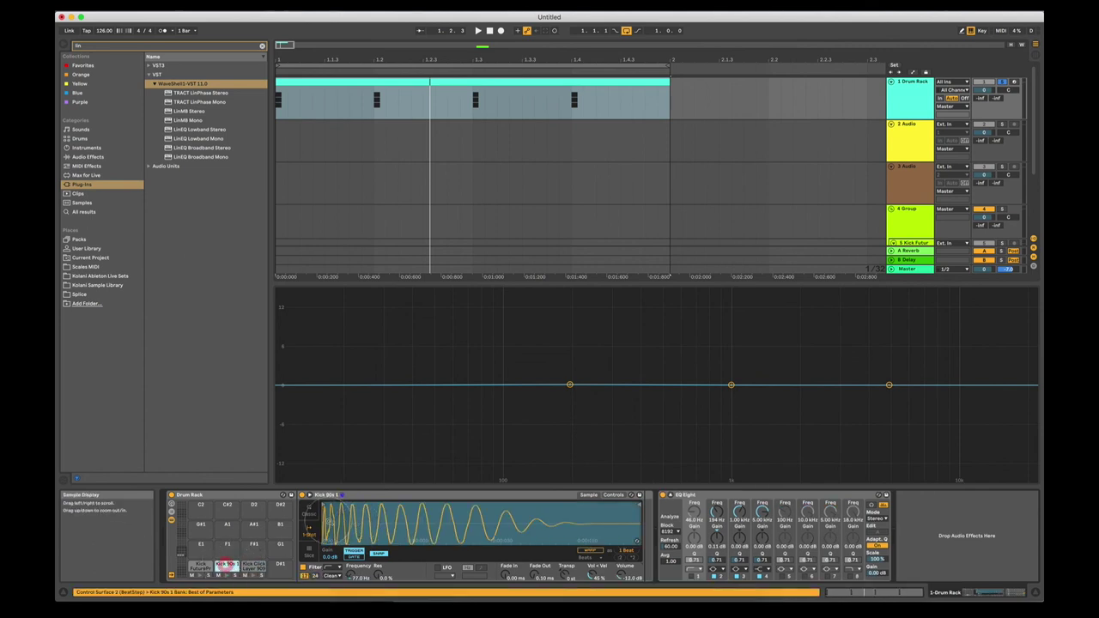
pyautogui.moveTo(443, 522)
pyautogui.mouseDown()
pyautogui.moveTo(442, 558)
pyautogui.moveTo(443, 519)
pyautogui.mouseUp()
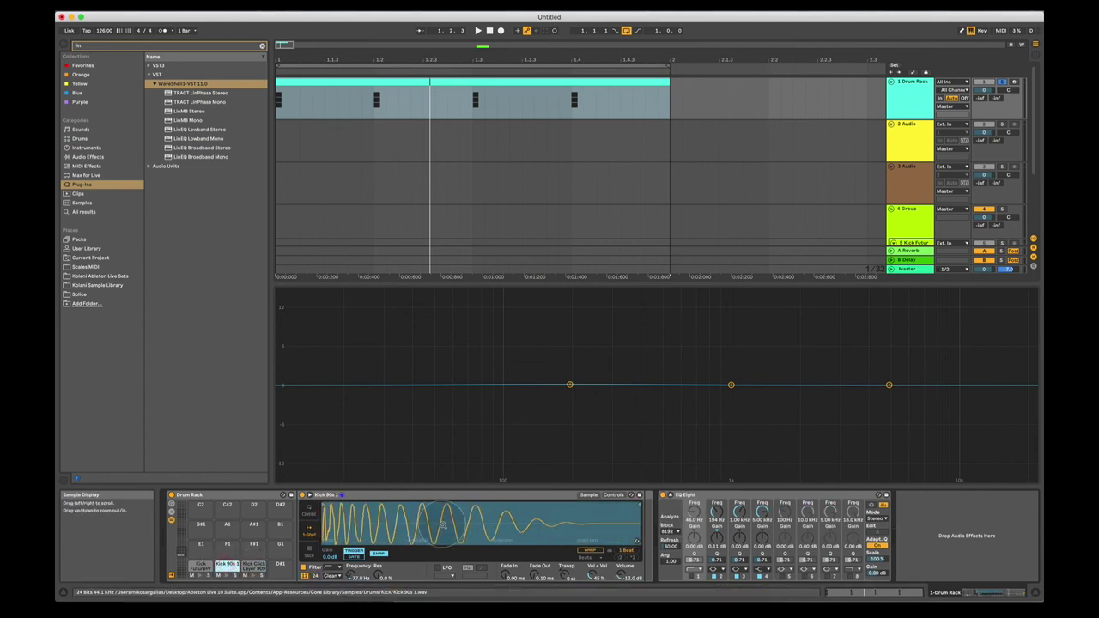